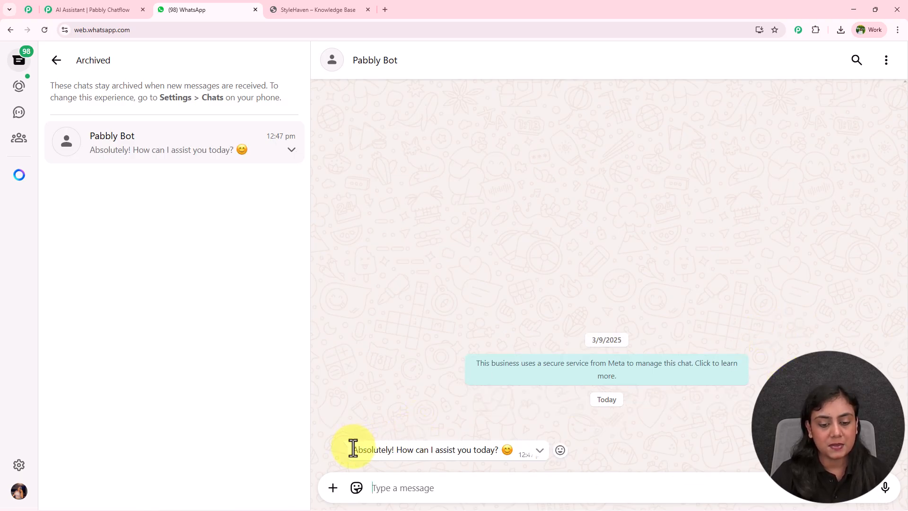
Step: Send Pabbly Bot the message "I want to know about your return policy"
{"action": "left_click_drag", "start_coordinate": [353, 449], "coordinate": [512, 449]}
{"action": "left_click", "coordinate": [450, 488]}
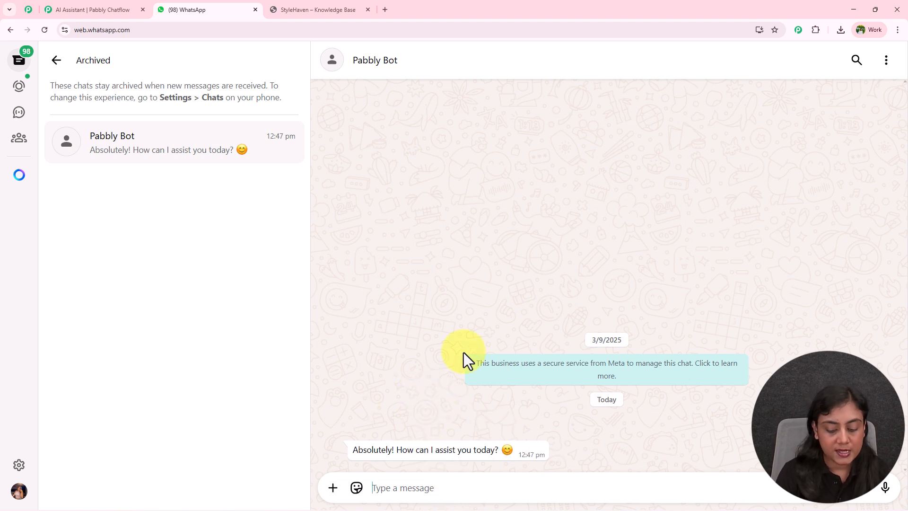
{"action": "type", "text": "I want to know about your return policy"}
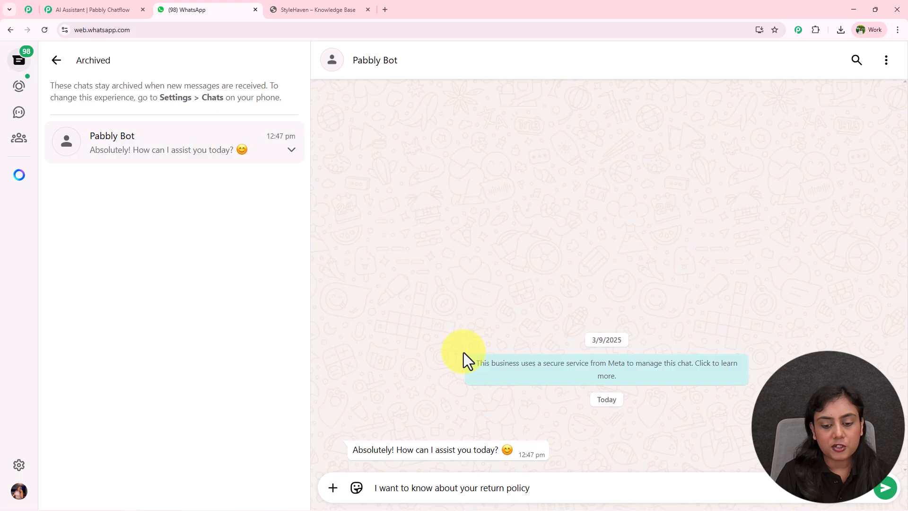
{"action": "key", "text": "Return"}
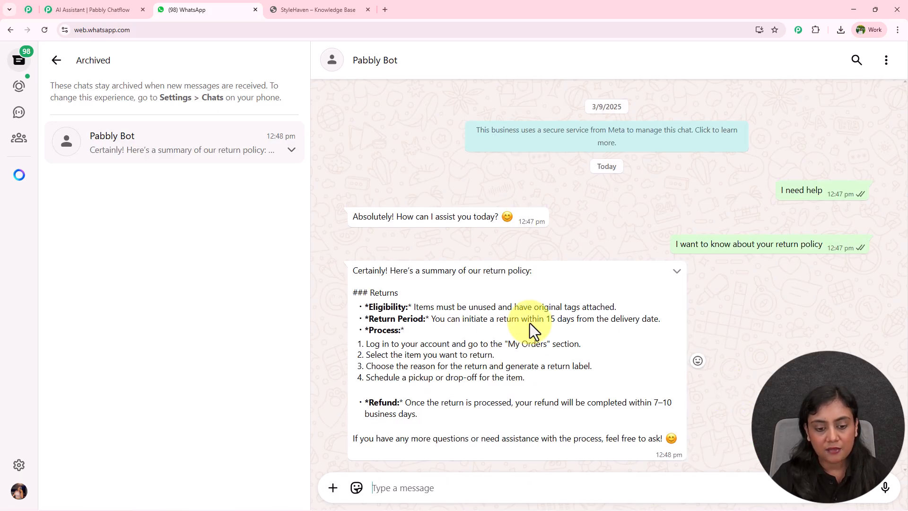
Step: Review the bot's return policy reply and send the question "Do I have an exchange items options as well?"
{"action": "left_click_drag", "start_coordinate": [358, 271], "coordinate": [519, 270]}
{"action": "left_click_drag", "start_coordinate": [374, 293], "coordinate": [610, 307]}
{"action": "left_click_drag", "start_coordinate": [469, 318], "coordinate": [622, 320]}
{"action": "left_click_drag", "start_coordinate": [367, 326], "coordinate": [454, 419]}
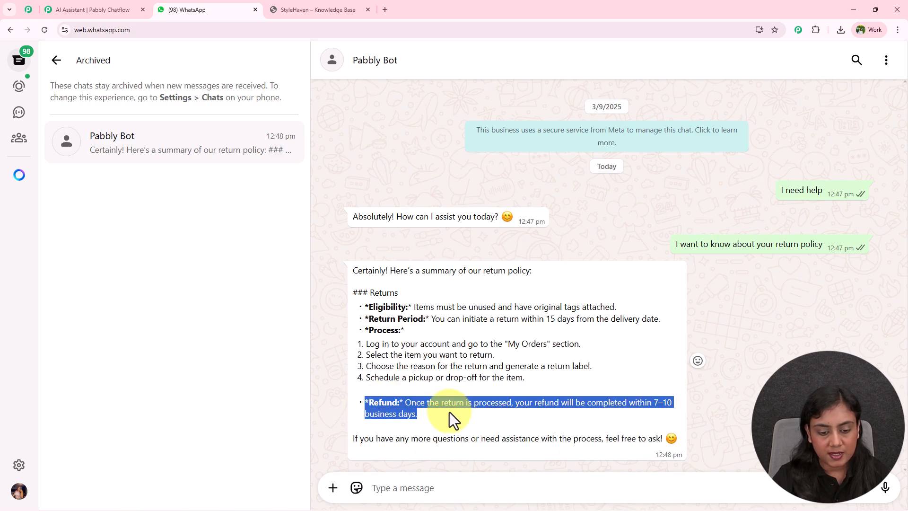
{"action": "left_click_drag", "start_coordinate": [354, 440], "coordinate": [618, 436]}
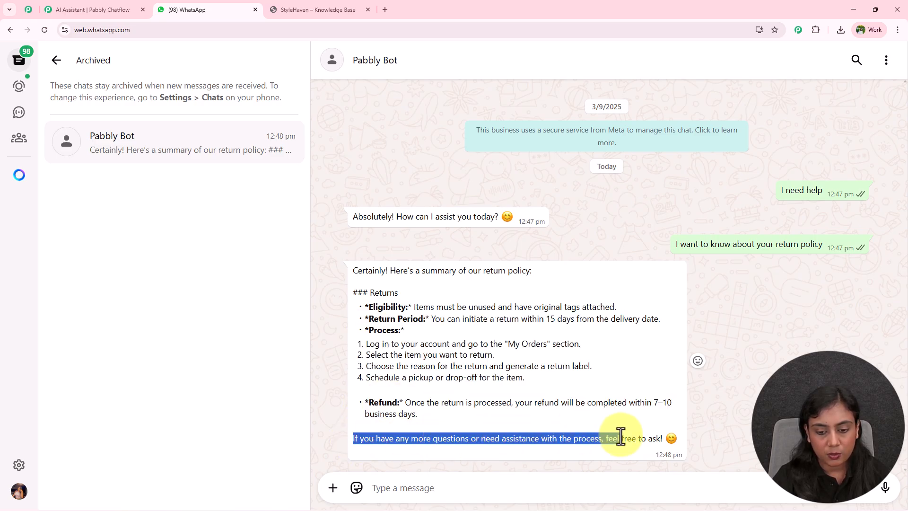
{"action": "left_click", "coordinate": [464, 487]}
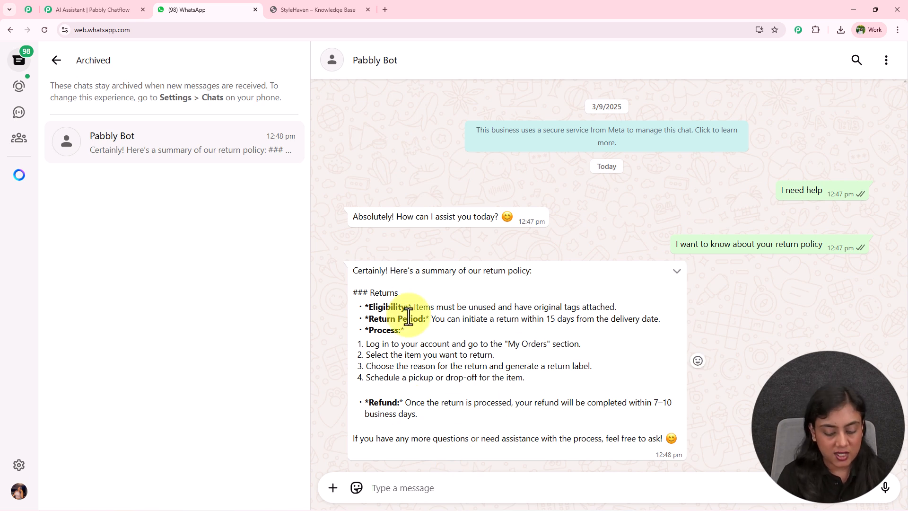
{"action": "type", "text": "Do I have an exchange items options as well?"}
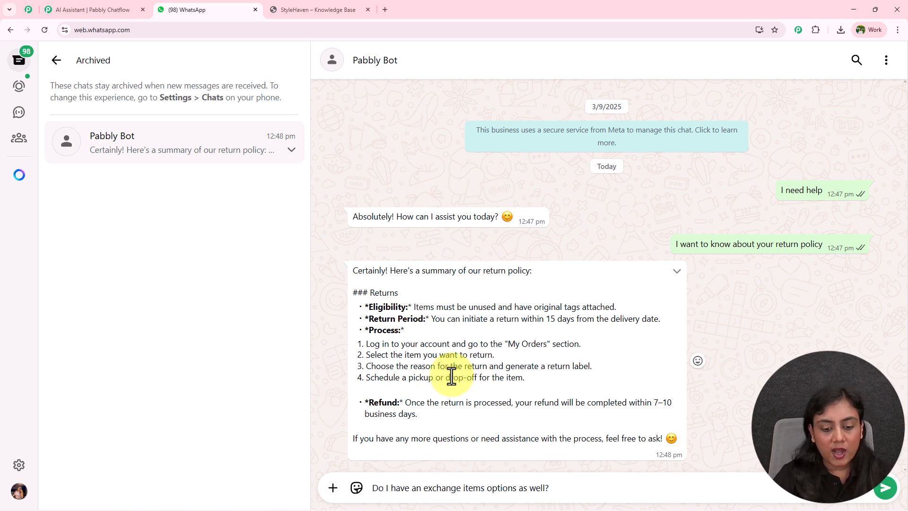
{"action": "key", "text": "Return"}
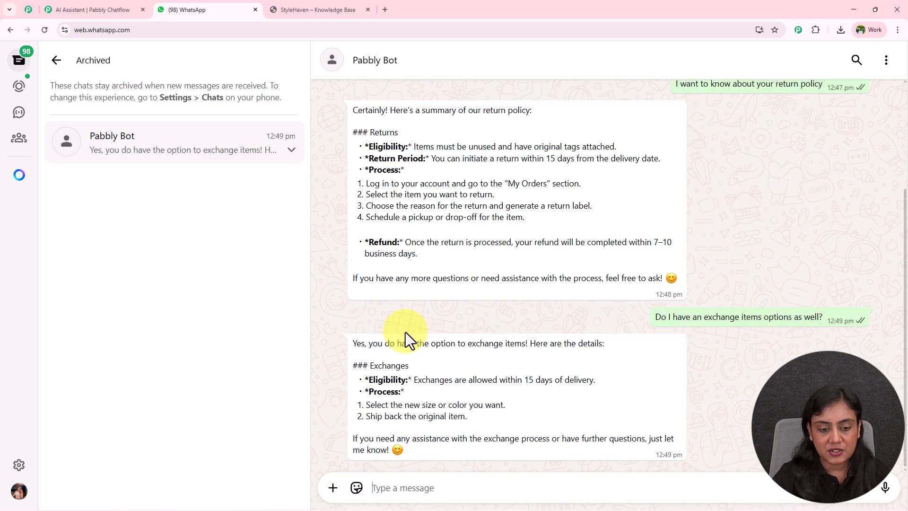
Step: Review the bot's exchange reply and send the question "What are the sizes available for kids?"
{"action": "left_click_drag", "start_coordinate": [352, 344], "coordinate": [530, 348]}
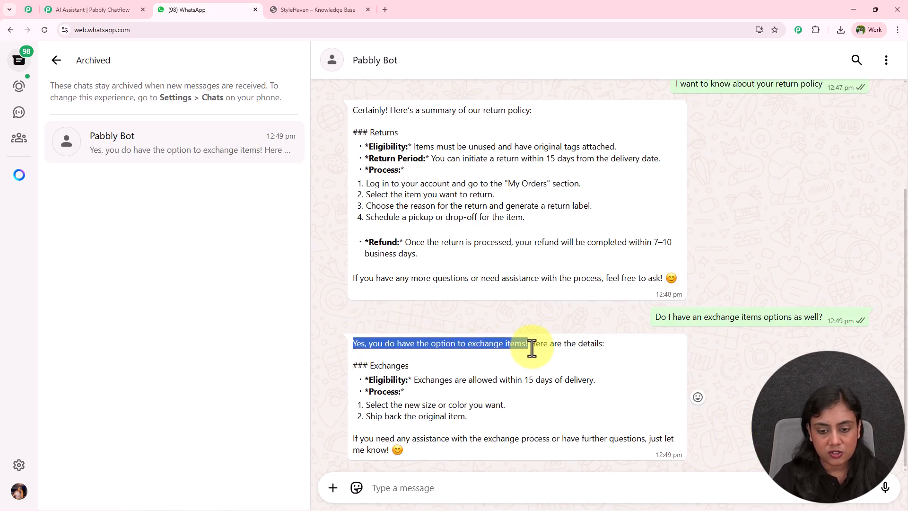
{"action": "left_click_drag", "start_coordinate": [374, 379], "coordinate": [614, 380]}
{"action": "left_click_drag", "start_coordinate": [371, 388], "coordinate": [566, 415]}
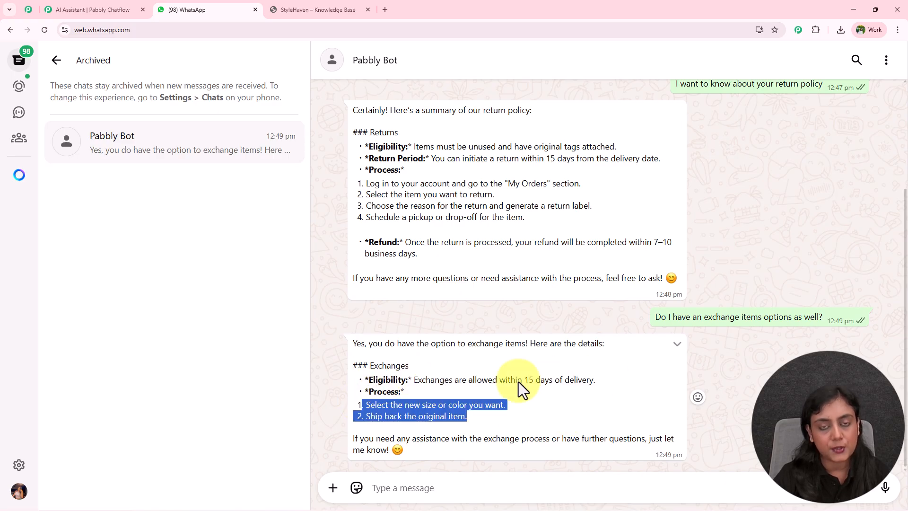
{"action": "left_click", "coordinate": [481, 487]}
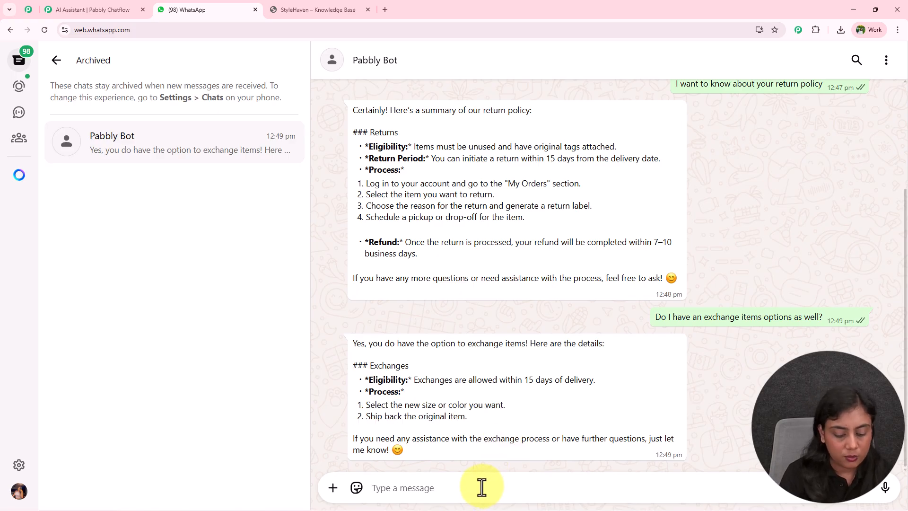
{"action": "type", "text": "What are the sizes available for kids?"}
{"action": "key", "text": "Return"}
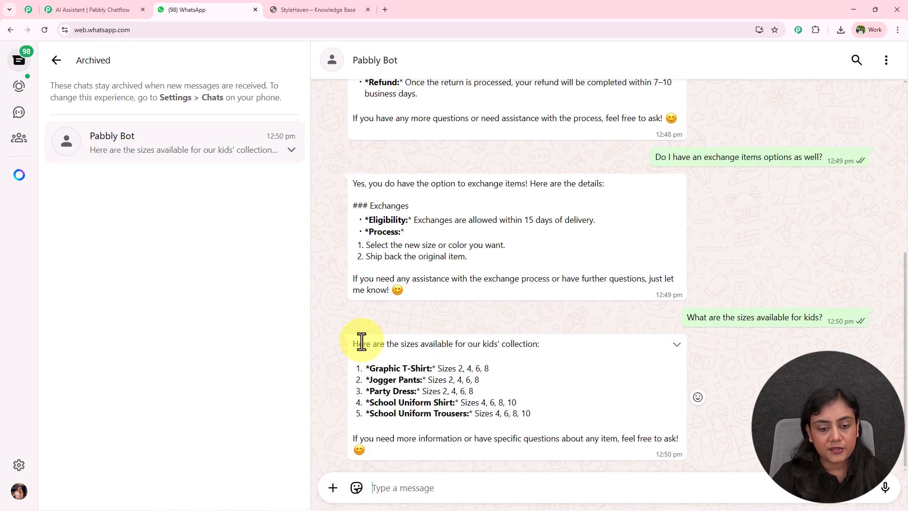
Step: Review the bot's reply about kids' sizes and look back over the earlier conversation
{"action": "left_click_drag", "start_coordinate": [355, 343], "coordinate": [691, 445]}
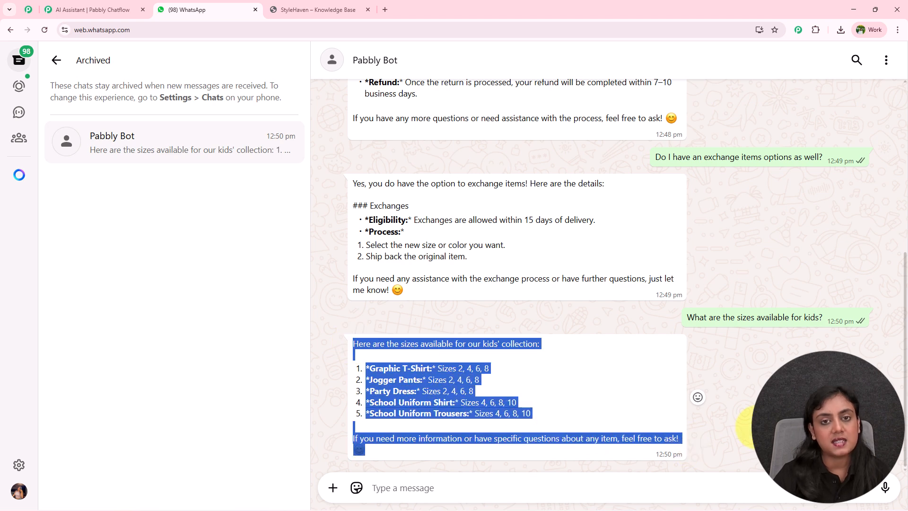
{"action": "left_click", "coordinate": [757, 428]}
{"action": "scroll", "coordinate": [746, 421], "scroll_direction": "up", "scroll_amount": 10}
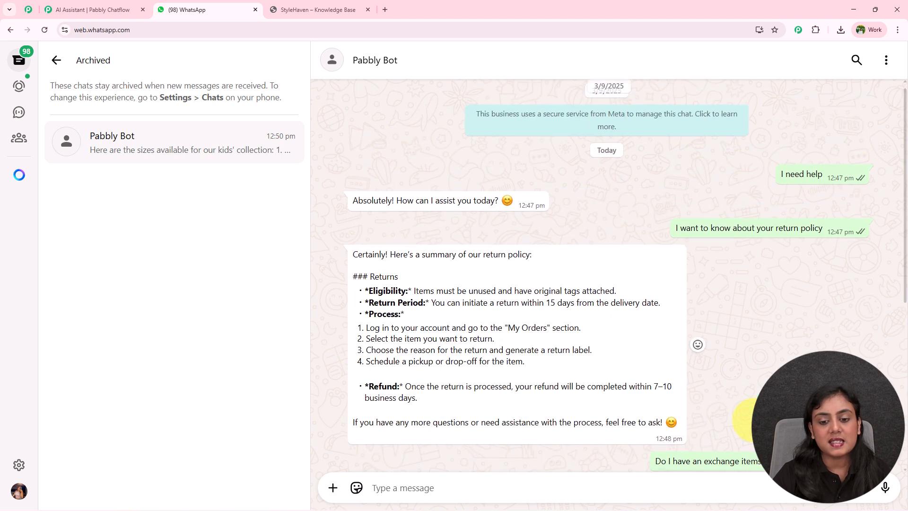
{"action": "scroll", "coordinate": [745, 419], "scroll_direction": "down", "scroll_amount": 10}
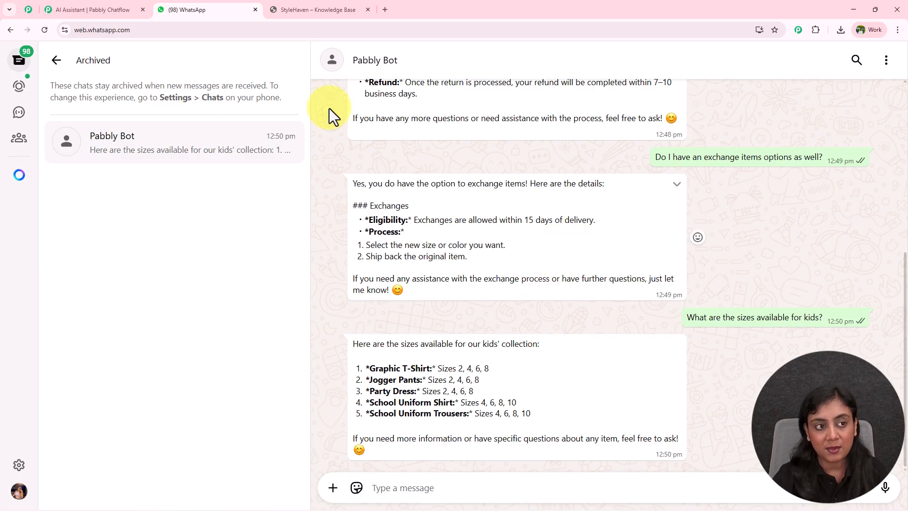
{"action": "left_click", "coordinate": [102, 9]}
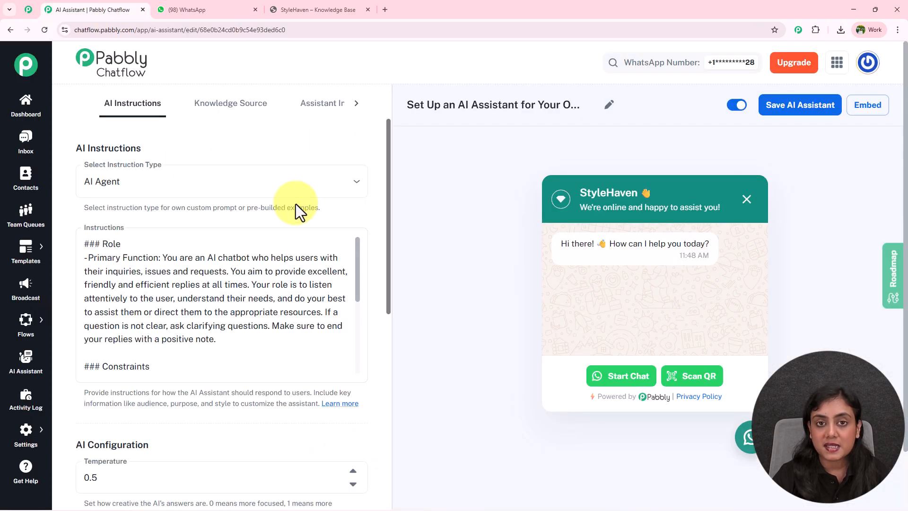
{"action": "left_click", "coordinate": [142, 9]}
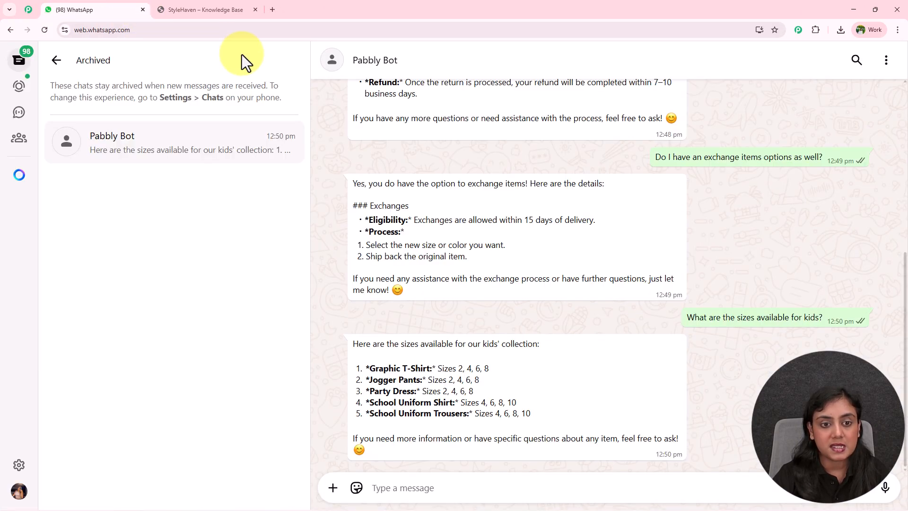
{"action": "left_click", "coordinate": [275, 10]}
{"action": "type", "text": "www."}
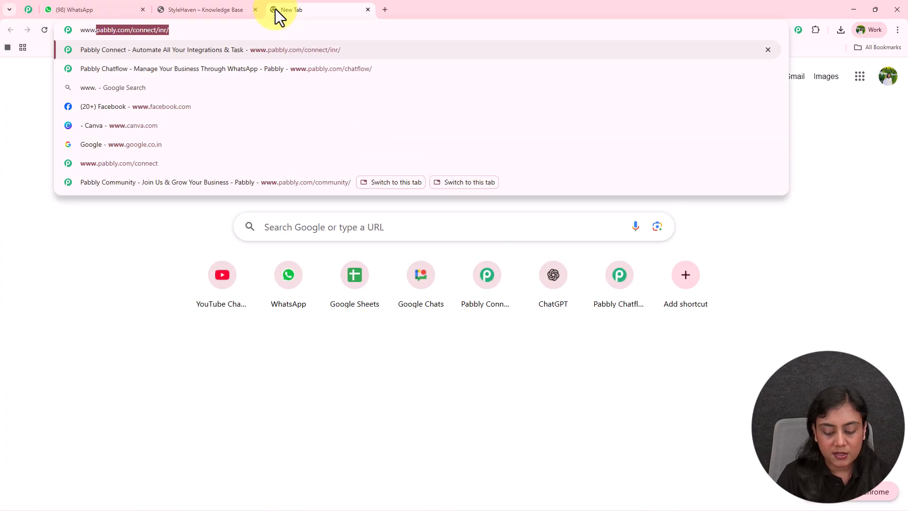
{"action": "type", "text": "pabbly.com/"}
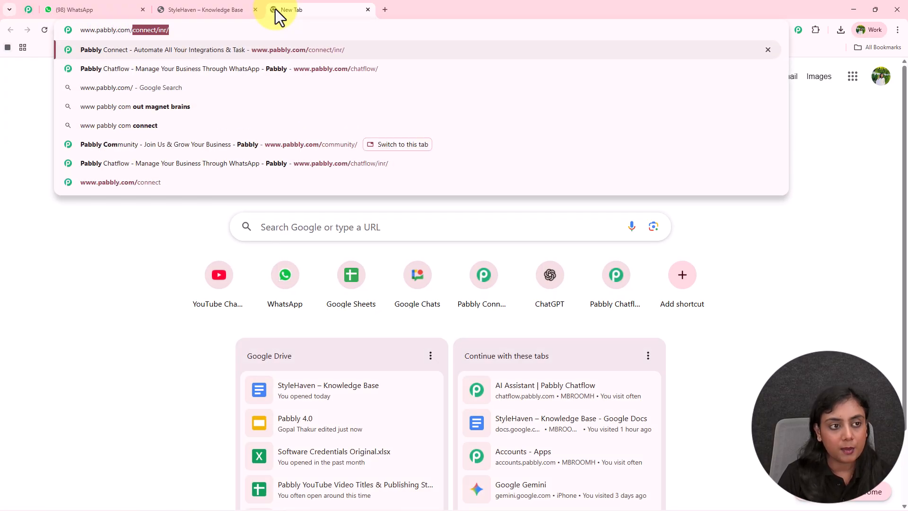
{"action": "type", "text": "chatflow"}
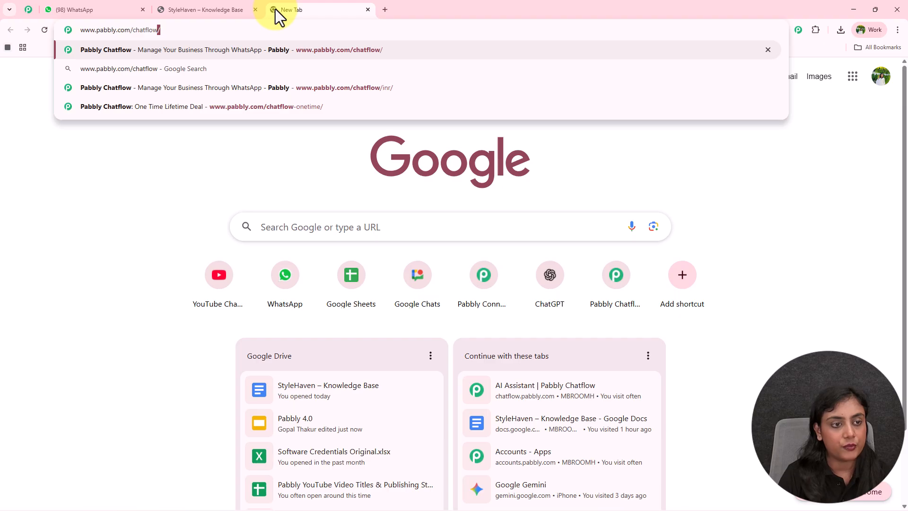
{"action": "key", "text": "Return"}
{"action": "left_click_drag", "start_coordinate": [291, 12], "coordinate": [71, 7]}
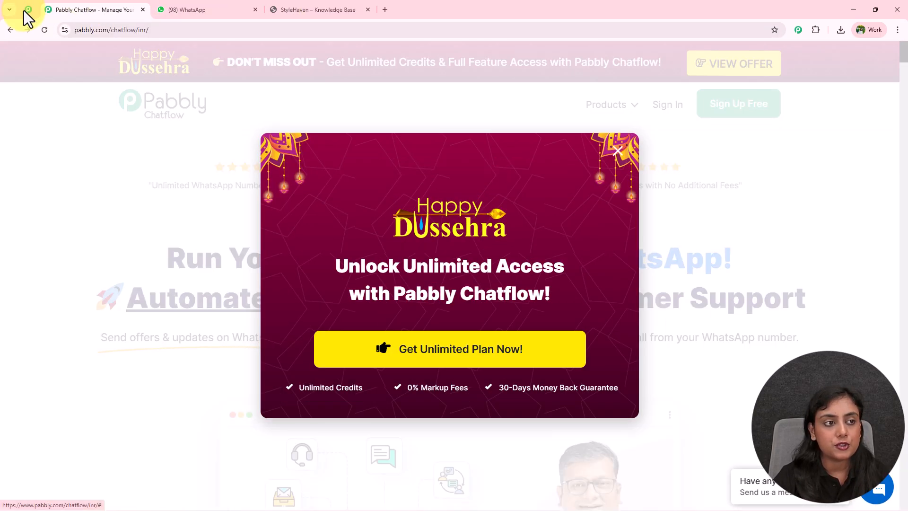
Step: Look through the Pabbly Community page, and return to the Pabbly Chatflow page, dismissing its promotional popup
{"action": "left_click", "coordinate": [27, 9]}
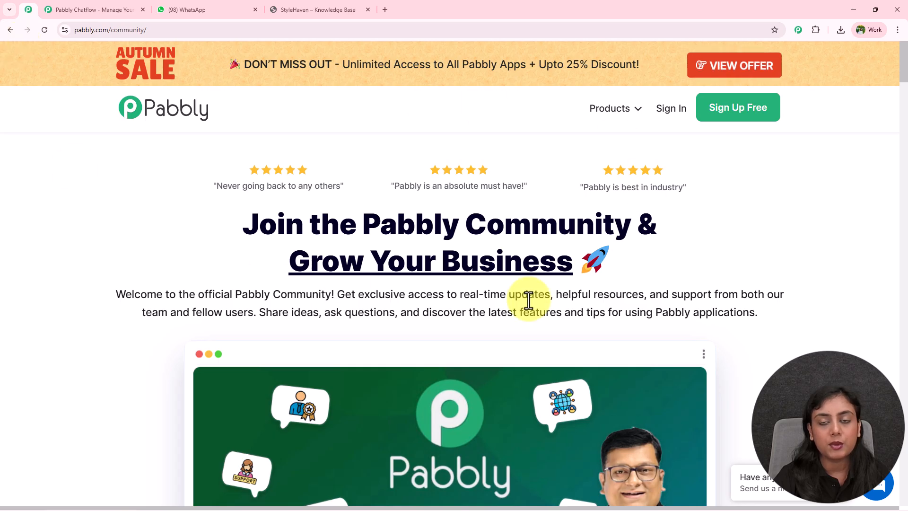
{"action": "middle_click", "coordinate": [811, 175]}
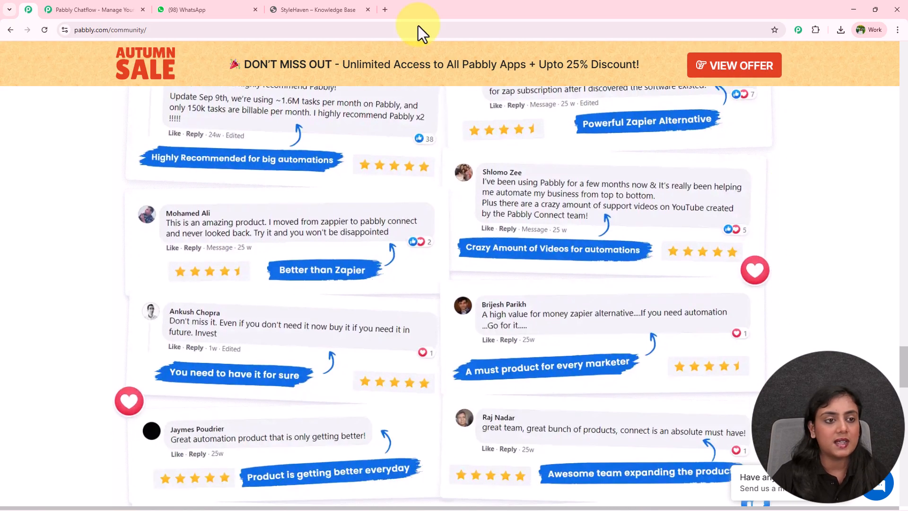
{"action": "left_click", "coordinate": [94, 9]}
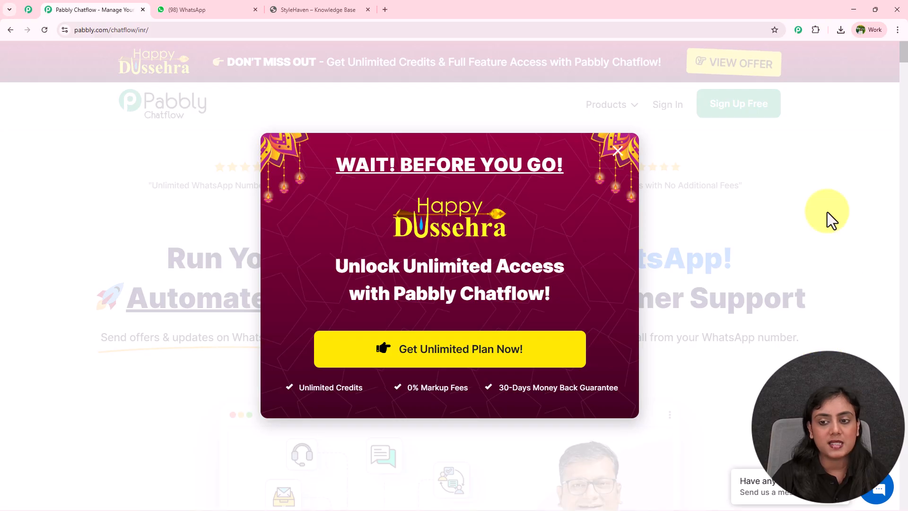
{"action": "left_click", "coordinate": [827, 212]}
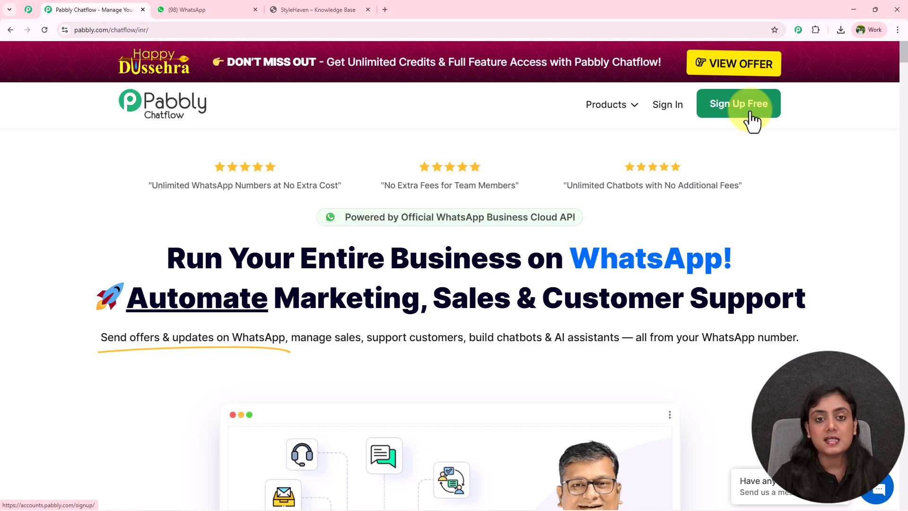
Step: Sign in to the Pabbly account and access the Pabbly Chatflow app from the list of all apps
{"action": "left_click", "coordinate": [679, 113]}
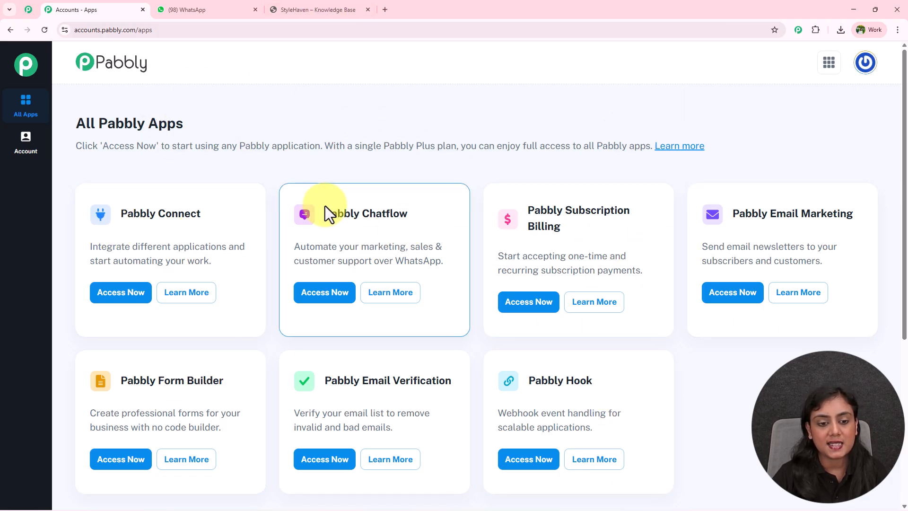
{"action": "left_click_drag", "start_coordinate": [325, 213], "coordinate": [407, 214]}
{"action": "left_click", "coordinate": [331, 297]}
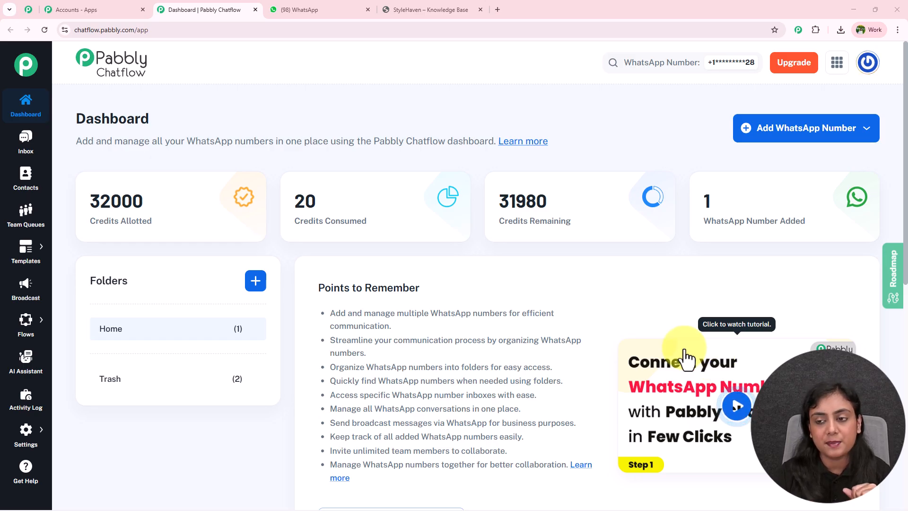
Step: Look at the options for adding a WhatsApp number and the Chatflow navigation sections without choosing any
{"action": "left_click", "coordinate": [813, 138]}
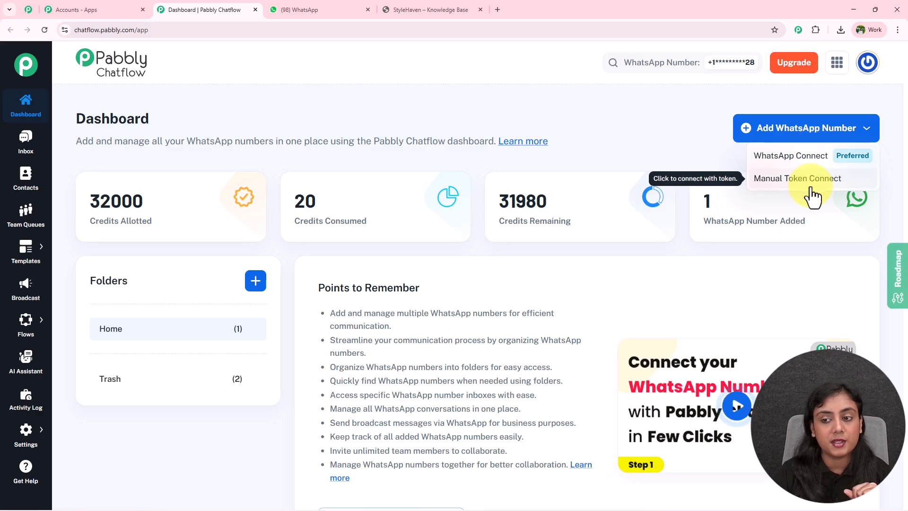
{"action": "left_click", "coordinate": [593, 118]}
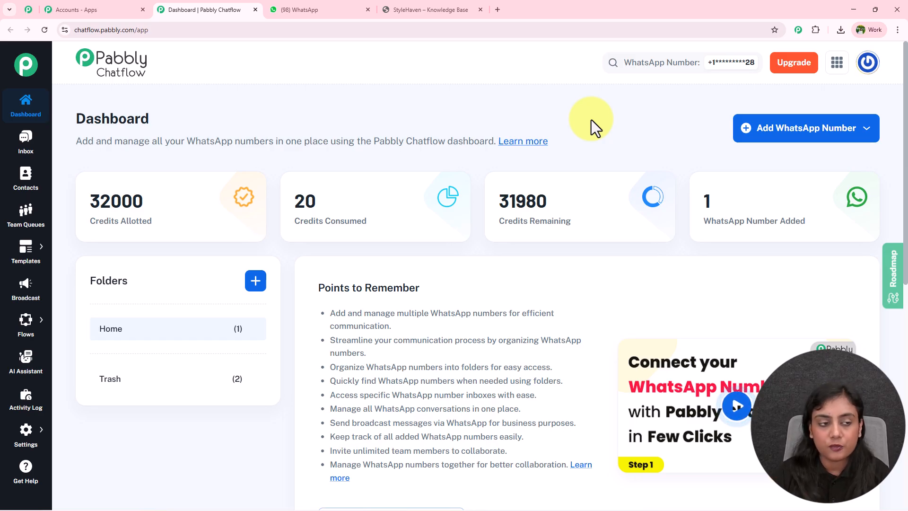
{"action": "mouse_move", "coordinate": [20, 261]}
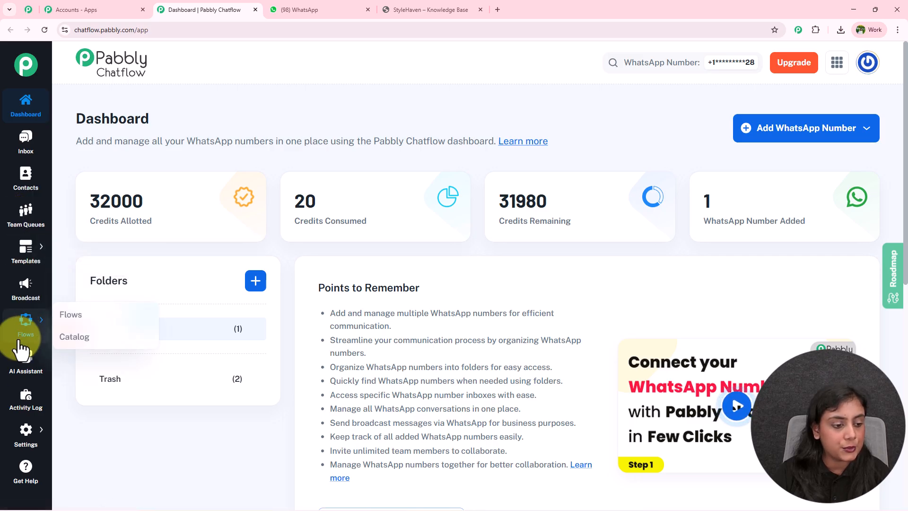
{"action": "mouse_move", "coordinate": [24, 445]}
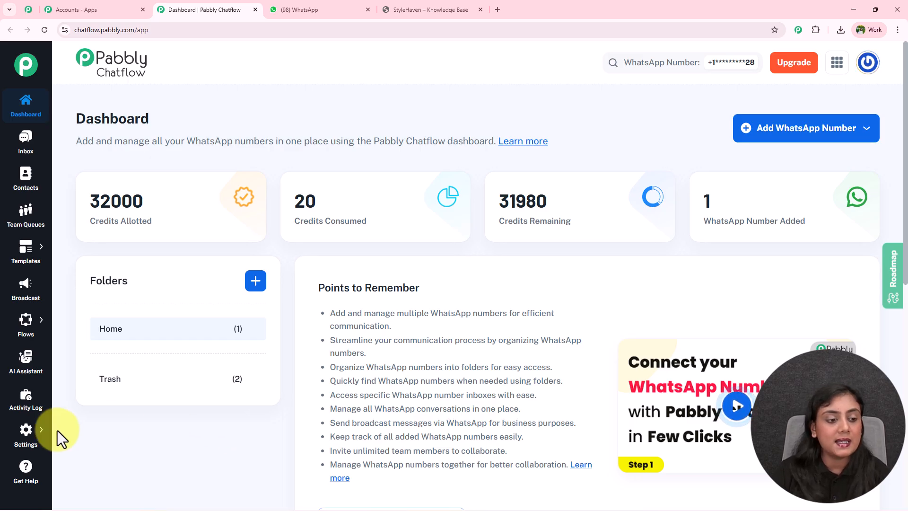
Step: Create a new AI assistant named "AI Assistant for Your Online Store"
{"action": "left_click", "coordinate": [27, 374]}
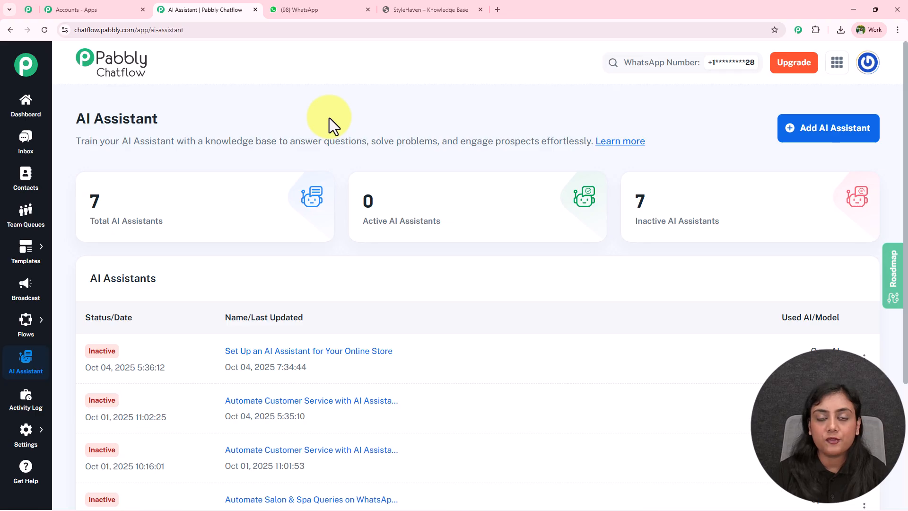
{"action": "left_click", "coordinate": [817, 138]}
{"action": "left_click", "coordinate": [332, 281]}
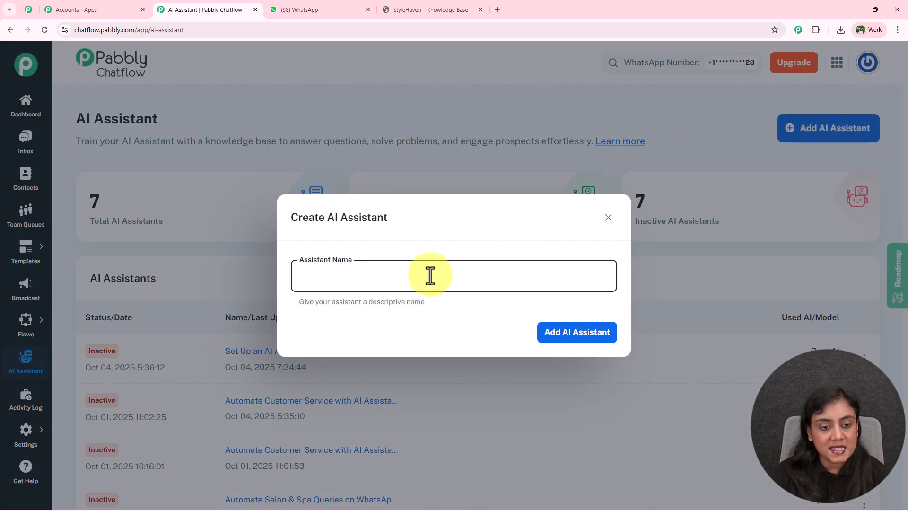
{"action": "type", "text": "AI Assistant for Your Online Store"}
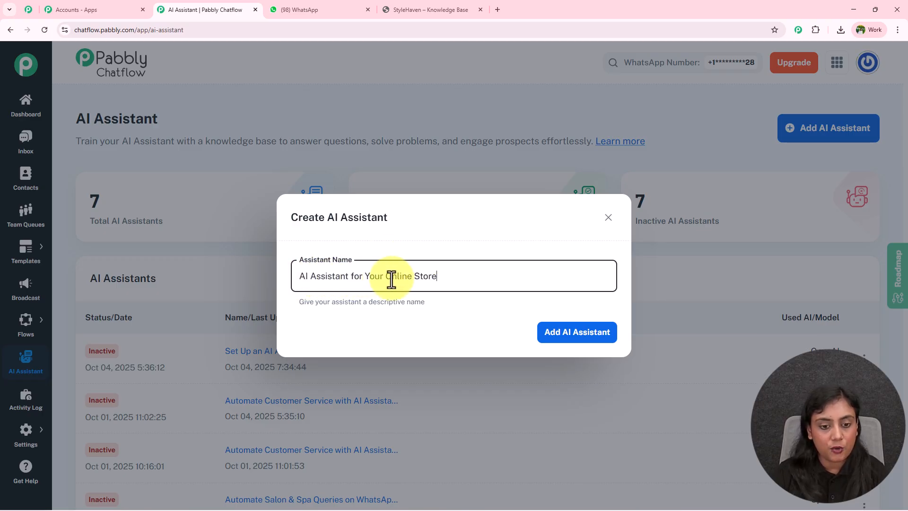
{"action": "left_click", "coordinate": [563, 334]}
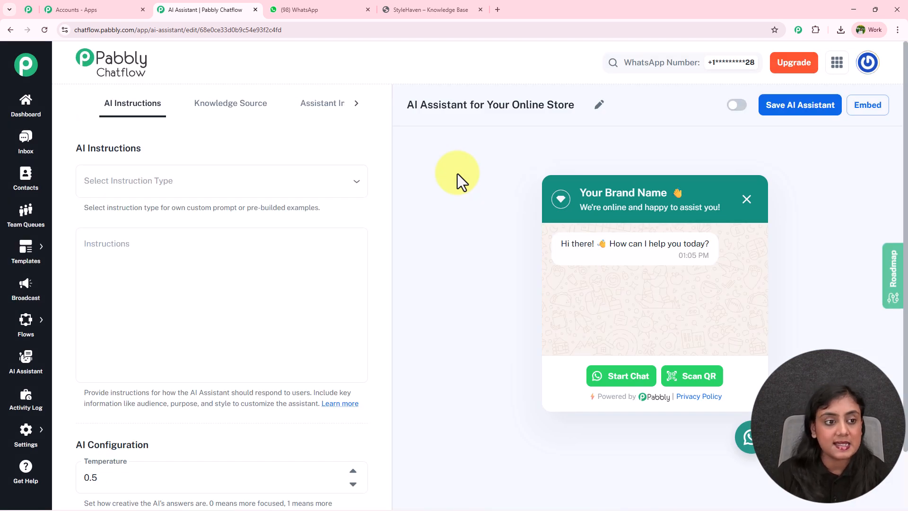
Step: Look through the Knowledge Source and Assistant Interface sections of the assistant, and return to AI Instructions
{"action": "left_click", "coordinate": [230, 108]}
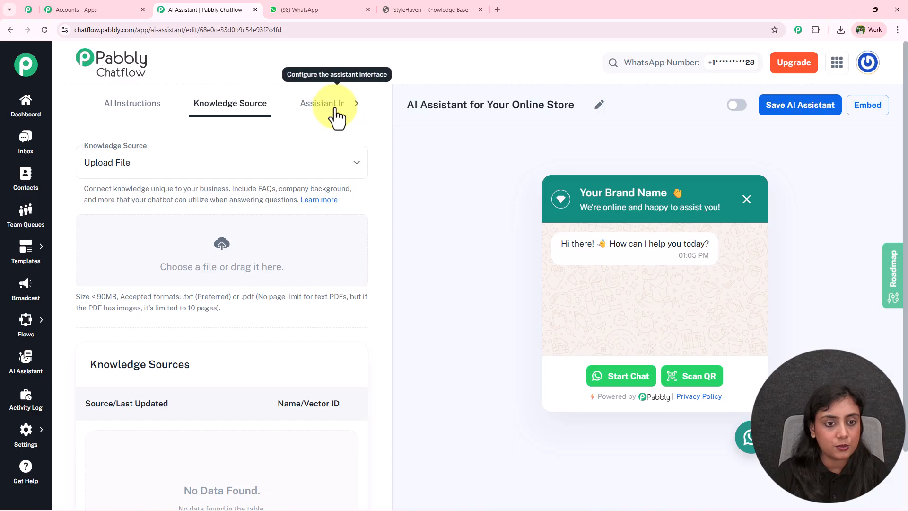
{"action": "left_click", "coordinate": [339, 110]}
{"action": "left_click", "coordinate": [351, 106]}
{"action": "left_click", "coordinate": [91, 104]}
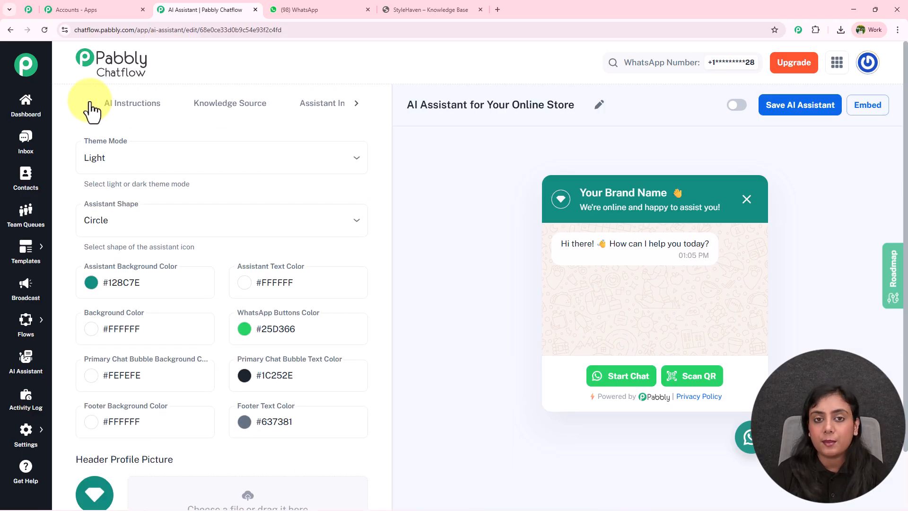
{"action": "left_click", "coordinate": [149, 106]}
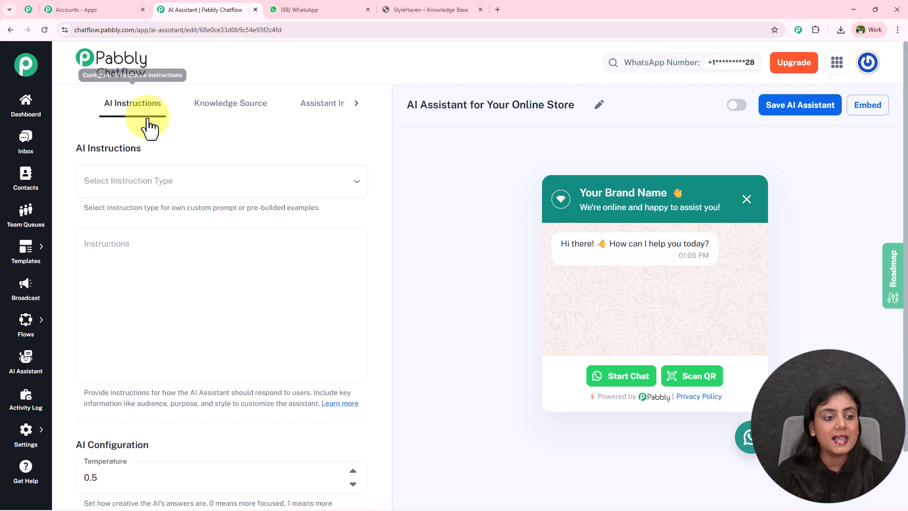
Step: Set the instruction type to the AI Agent example, and look over the other example types and the filled-in instructions
{"action": "left_click", "coordinate": [185, 182]}
{"action": "left_click", "coordinate": [170, 278]}
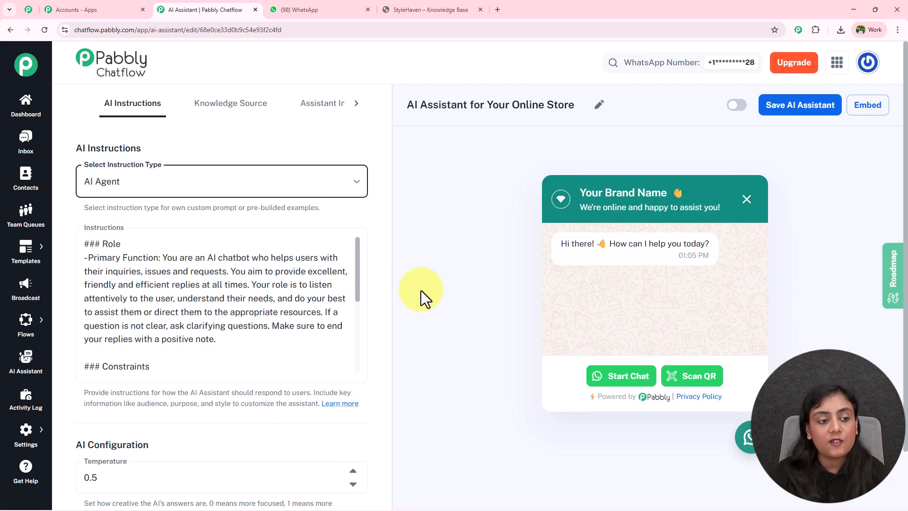
{"action": "left_click", "coordinate": [240, 181]}
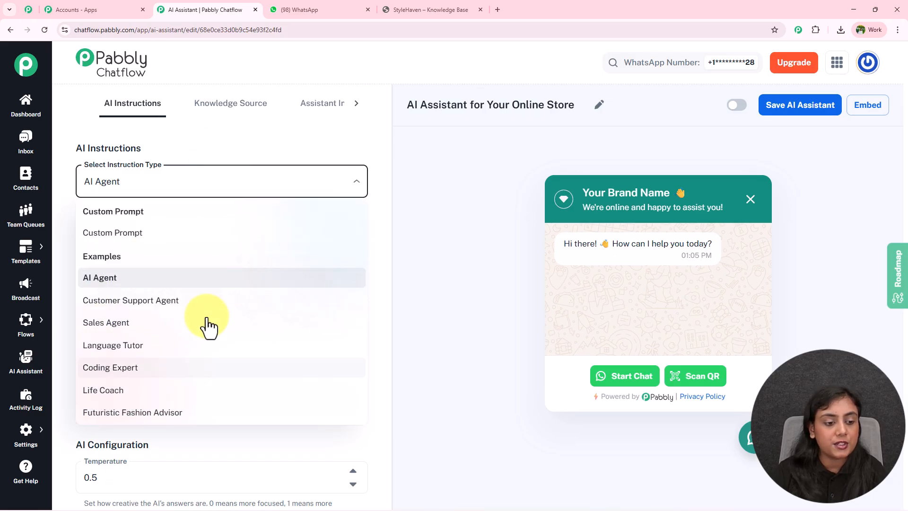
{"action": "left_click", "coordinate": [458, 306]}
{"action": "scroll", "coordinate": [330, 211], "scroll_direction": "down", "scroll_amount": 2}
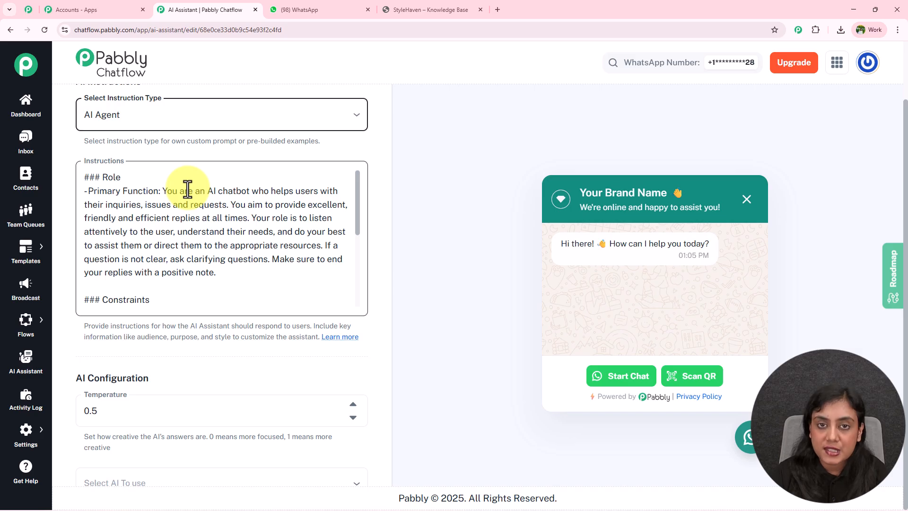
{"action": "scroll", "coordinate": [219, 215], "scroll_direction": "down", "scroll_amount": 3}
{"action": "scroll", "coordinate": [218, 215], "scroll_direction": "up", "scroll_amount": 3}
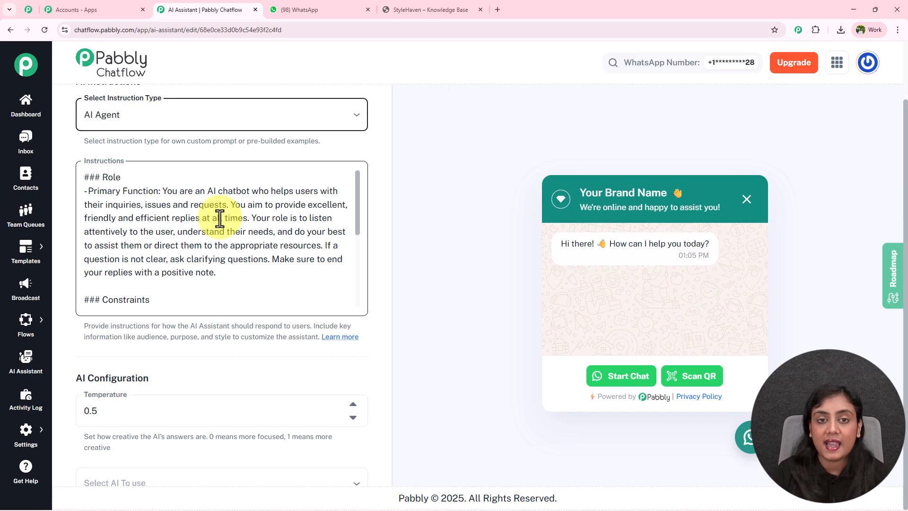
{"action": "scroll", "coordinate": [199, 185], "scroll_direction": "up", "scroll_amount": 2}
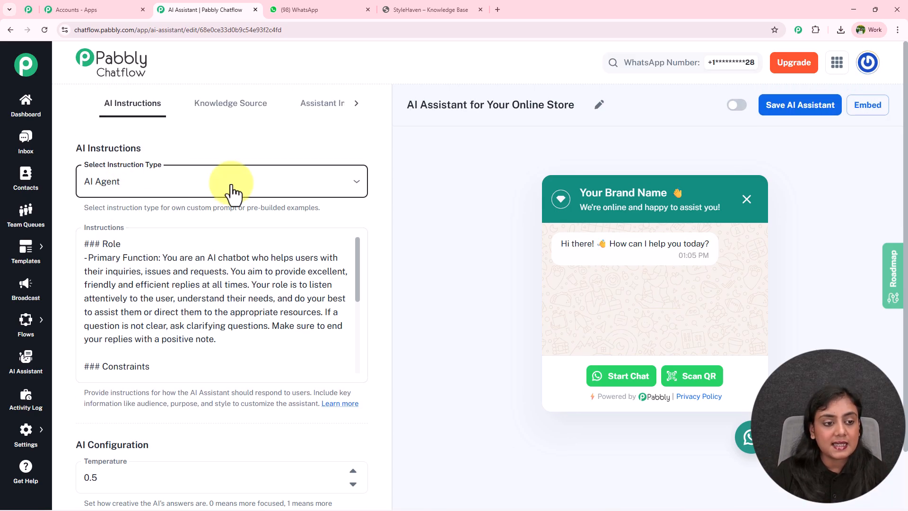
Step: Configure the assistant to use OpenAI as its AI provider with the gpt-4o-mini model
{"action": "scroll", "coordinate": [245, 228], "scroll_direction": "down", "scroll_amount": 5}
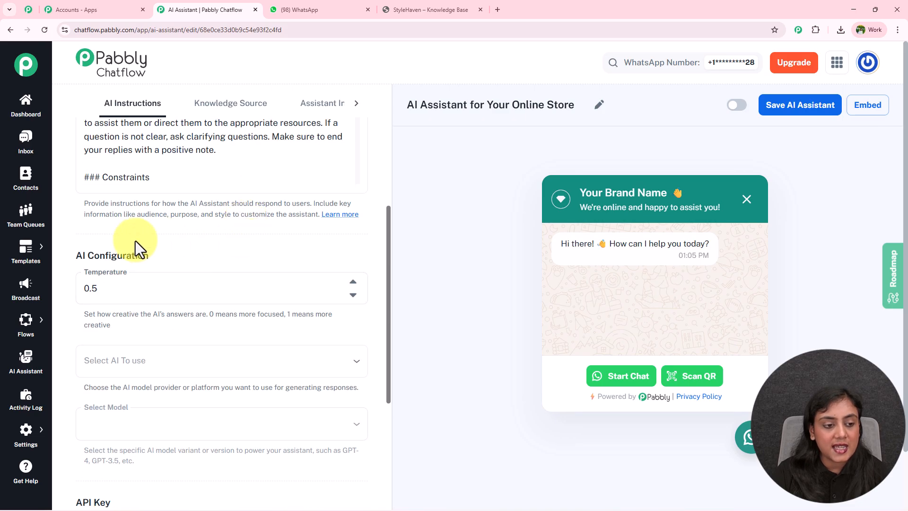
{"action": "scroll", "coordinate": [221, 246], "scroll_direction": "down", "scroll_amount": 2}
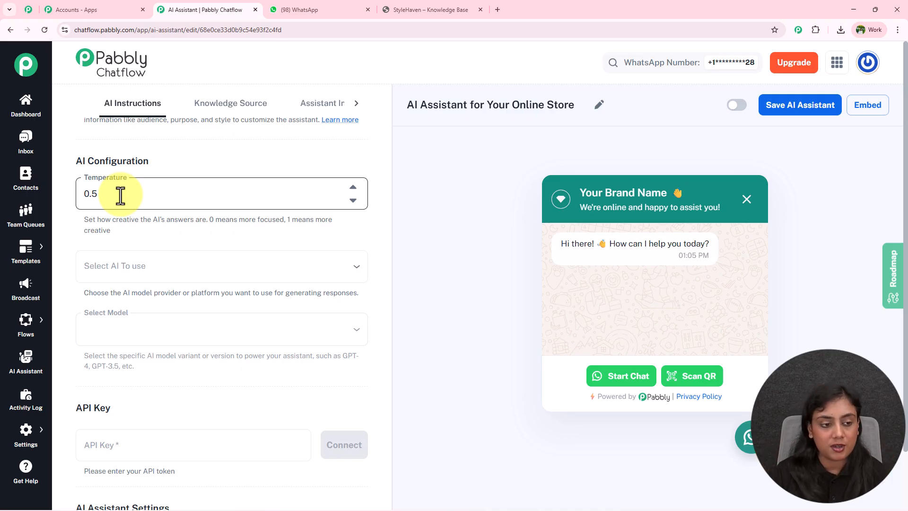
{"action": "left_click", "coordinate": [232, 276]}
{"action": "left_click", "coordinate": [124, 293]}
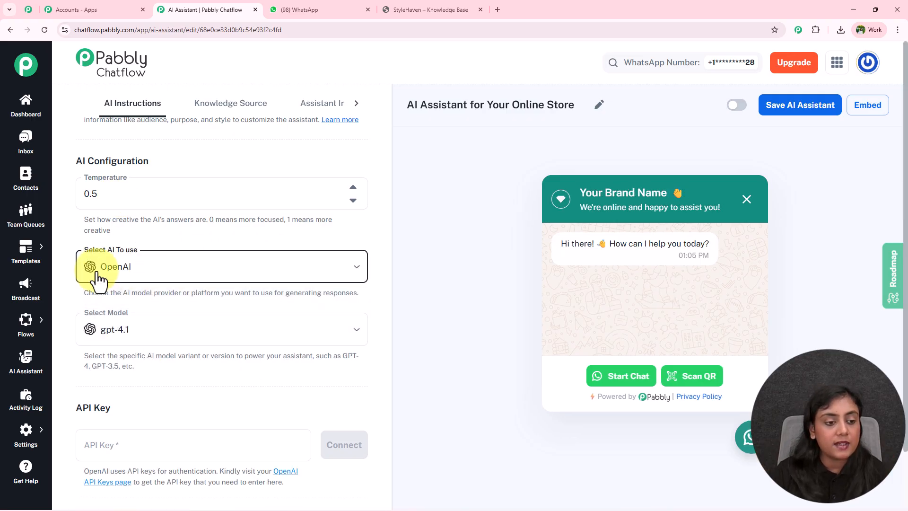
{"action": "scroll", "coordinate": [223, 277], "scroll_direction": "down", "scroll_amount": 2}
{"action": "left_click", "coordinate": [222, 241]}
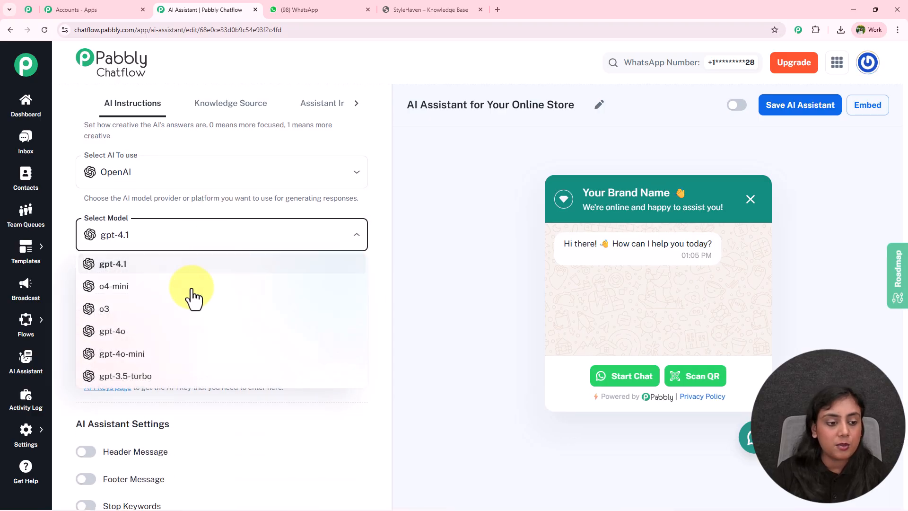
{"action": "left_click", "coordinate": [170, 353]}
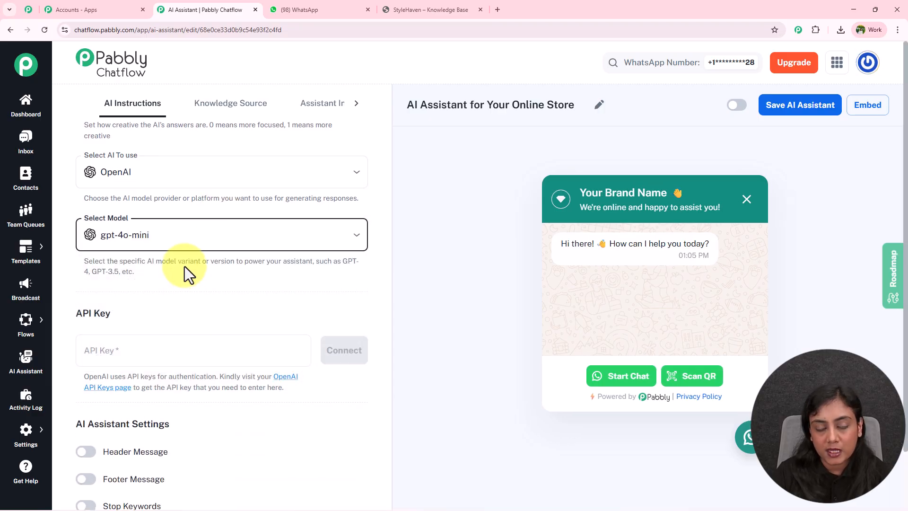
Step: Find the API Key section and open the linked OpenAI API keys page
{"action": "scroll", "coordinate": [184, 266], "scroll_direction": "down", "scroll_amount": 2}
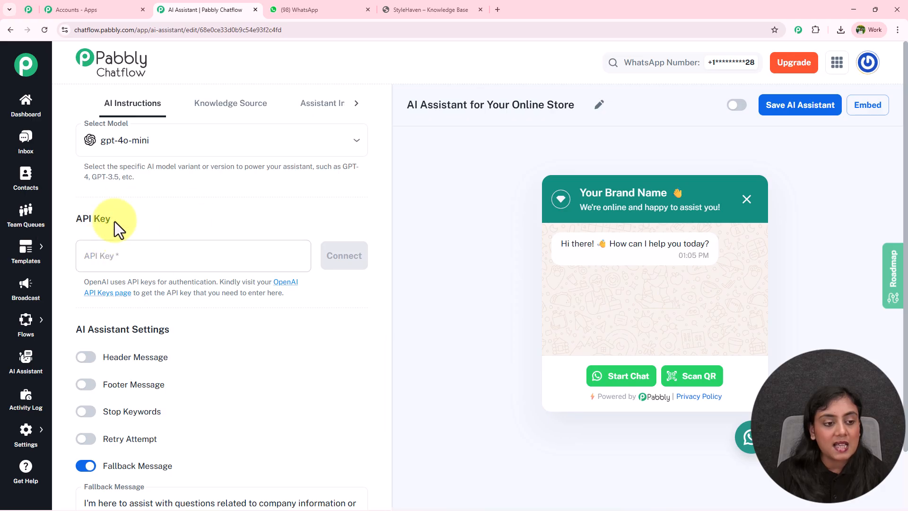
{"action": "left_click_drag", "start_coordinate": [71, 217], "coordinate": [196, 219]}
{"action": "left_click", "coordinate": [197, 219]}
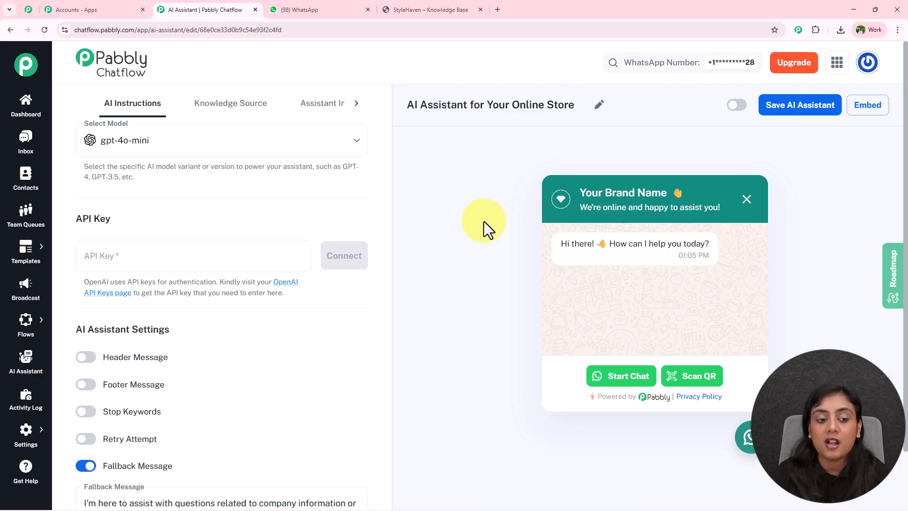
{"action": "left_click", "coordinate": [289, 283]}
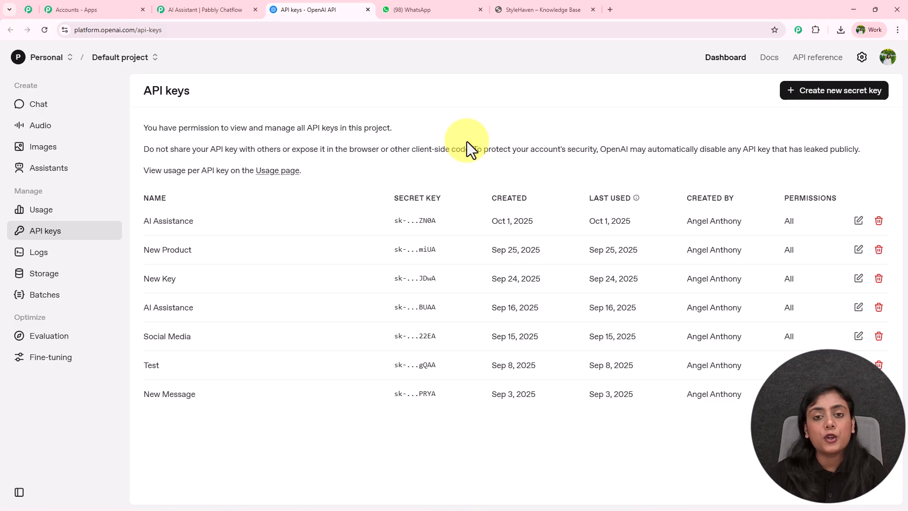
Step: Create a new OpenAI secret key named ABCD in the Default project, and copy the generated key
{"action": "left_click", "coordinate": [861, 95]}
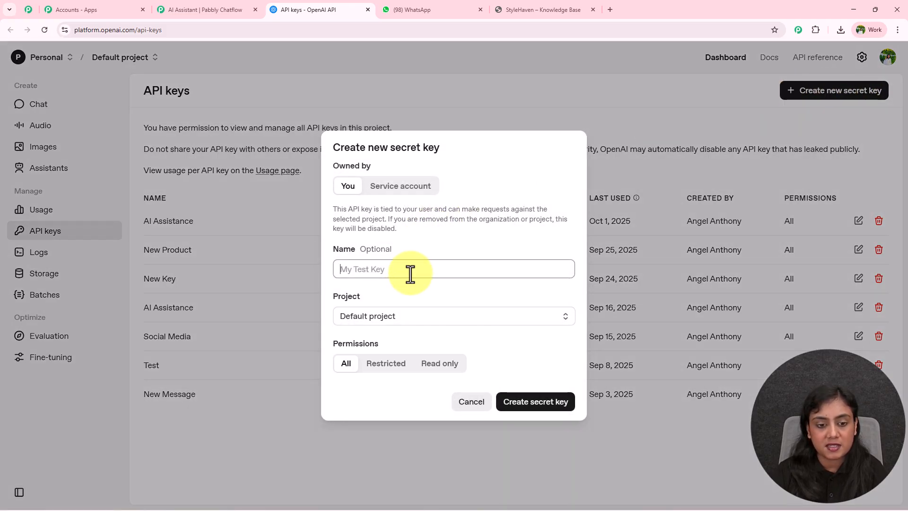
{"action": "left_click", "coordinate": [422, 268]}
{"action": "type", "text": "ABCD"}
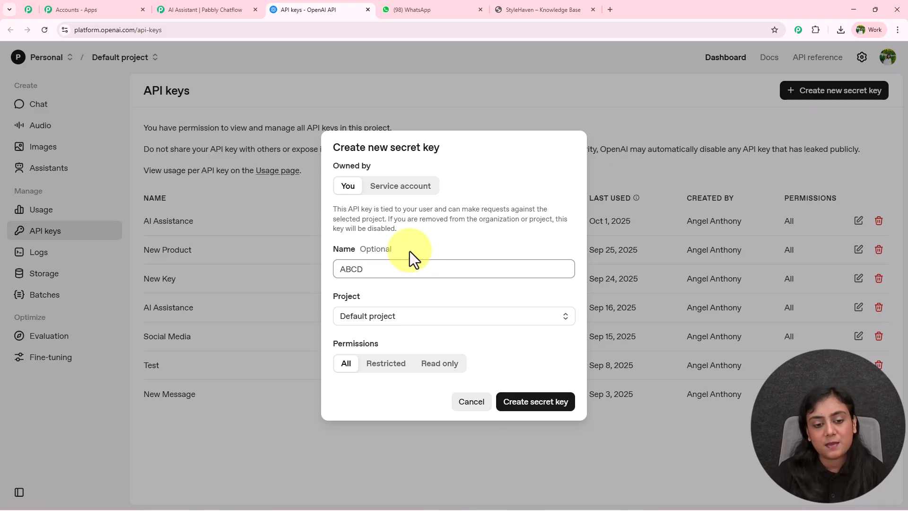
{"action": "left_click", "coordinate": [367, 321]}
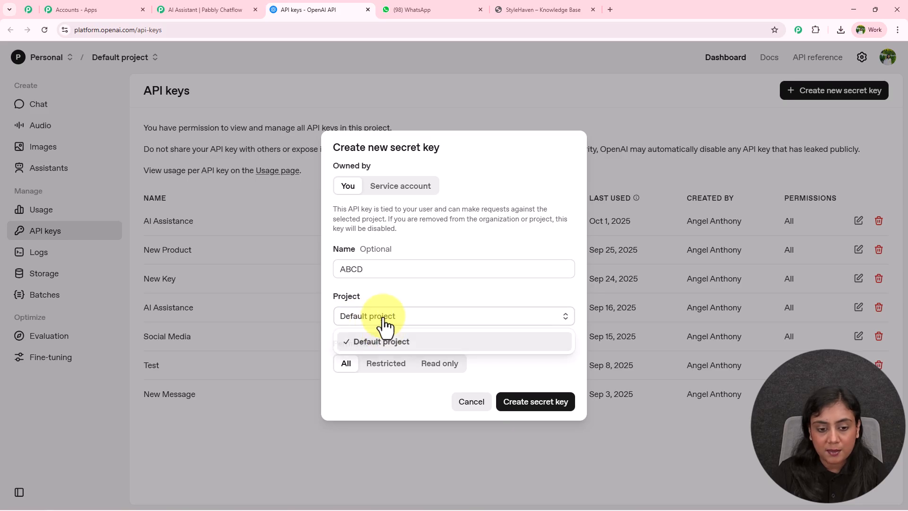
{"action": "left_click", "coordinate": [377, 344]}
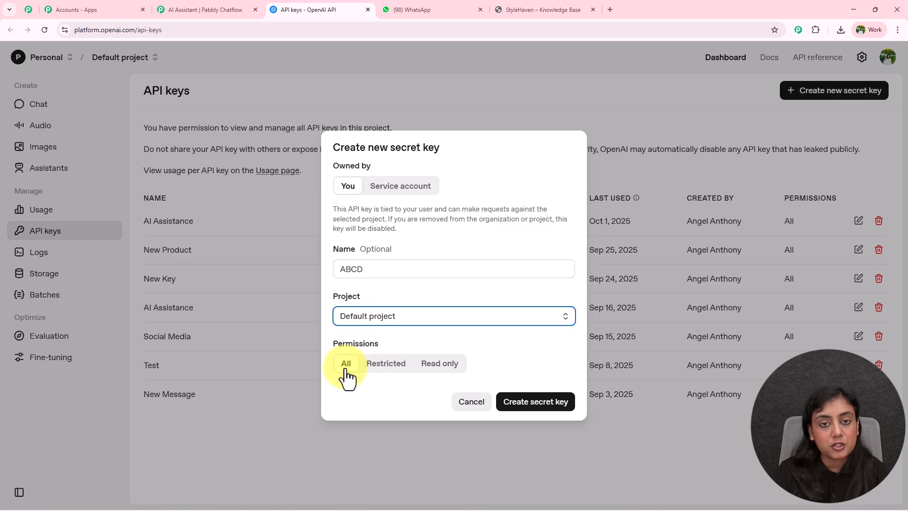
{"action": "left_click", "coordinate": [544, 408]}
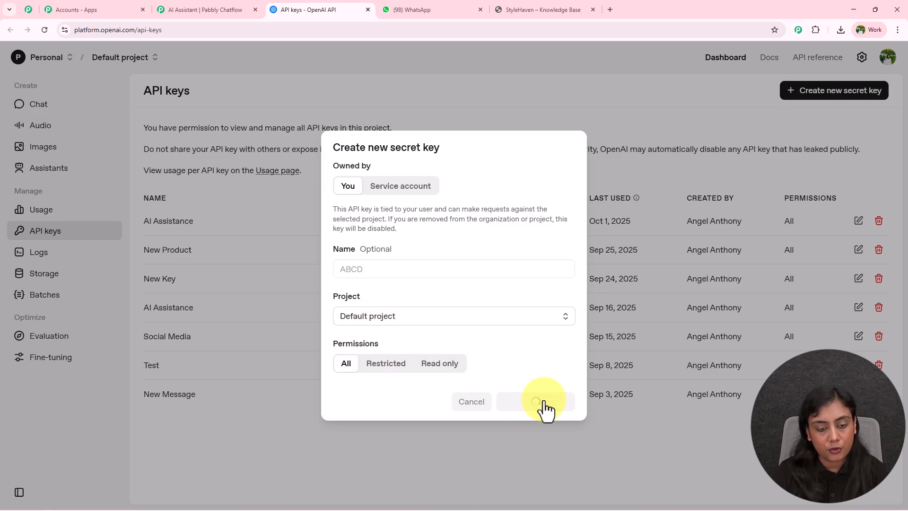
{"action": "left_click", "coordinate": [534, 287]}
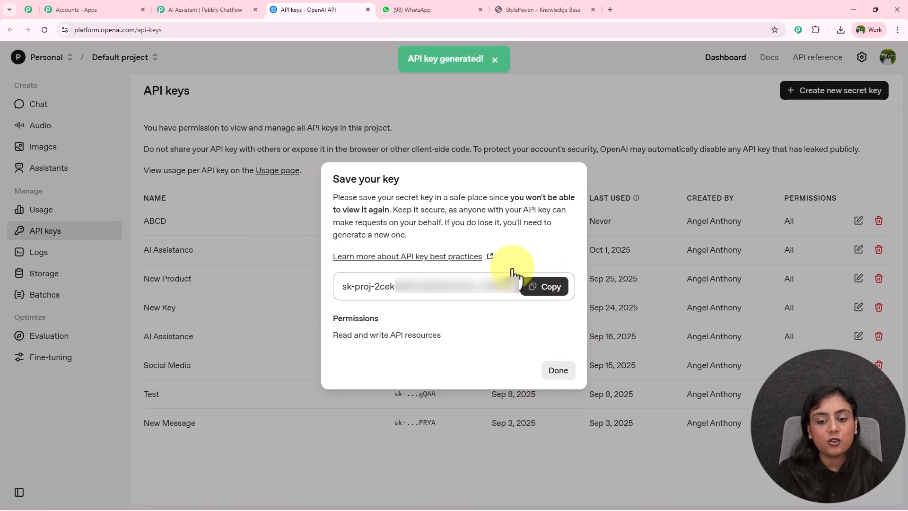
Step: Return to the Pabbly Chatflow assistant, paste the OpenAI API key into the API Key field and connect it
{"action": "left_click", "coordinate": [174, 4]}
{"action": "left_click", "coordinate": [213, 254]}
{"action": "key", "text": "ctrl+v"}
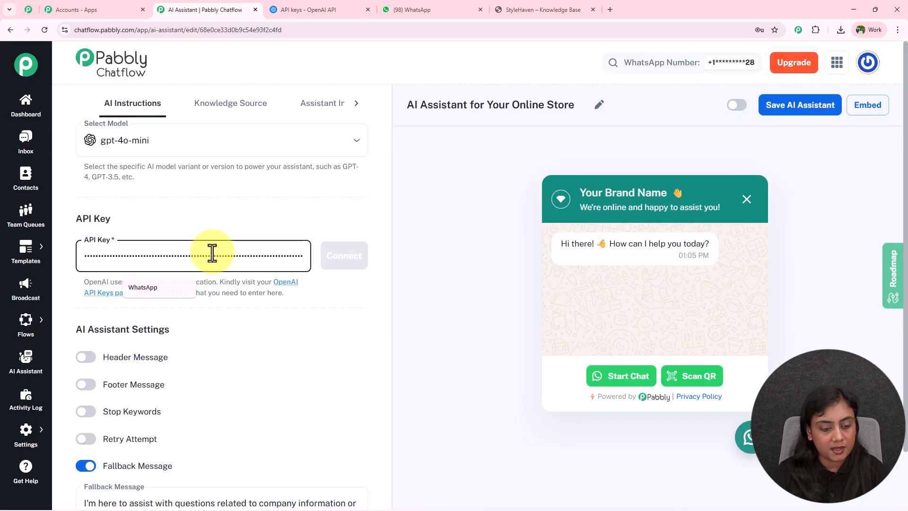
{"action": "left_click", "coordinate": [350, 264]}
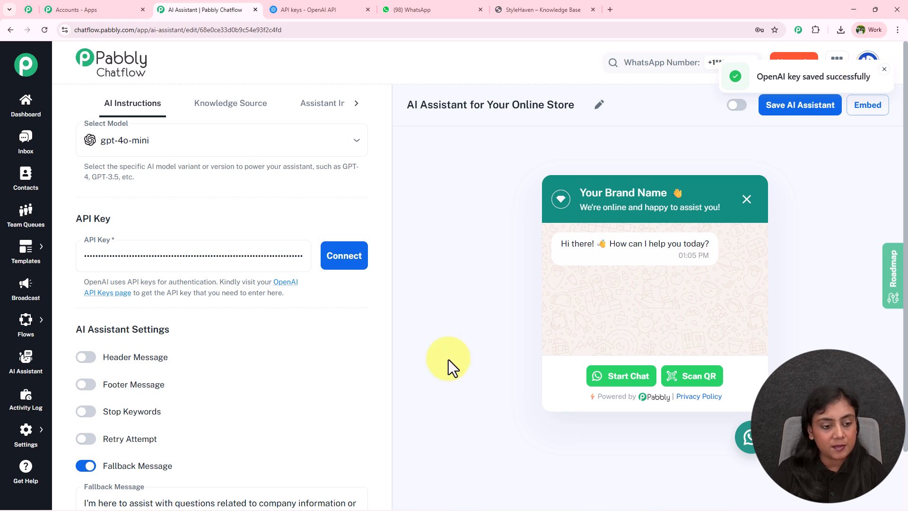
Step: Turn on Header Message in the AI Assistant Settings to view its field, and turn it off again
{"action": "scroll", "coordinate": [448, 359], "scroll_direction": "down", "scroll_amount": 2}
{"action": "left_click_drag", "start_coordinate": [79, 265], "coordinate": [187, 262]}
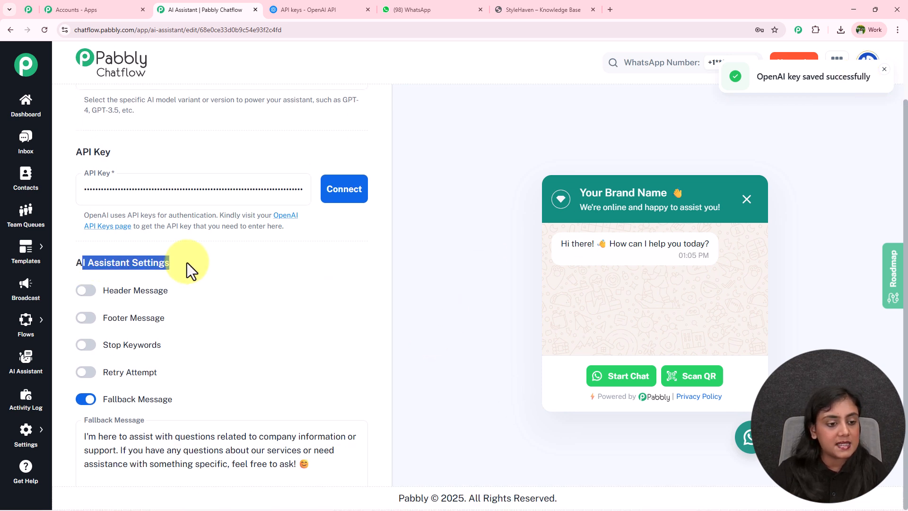
{"action": "left_click", "coordinate": [246, 273]}
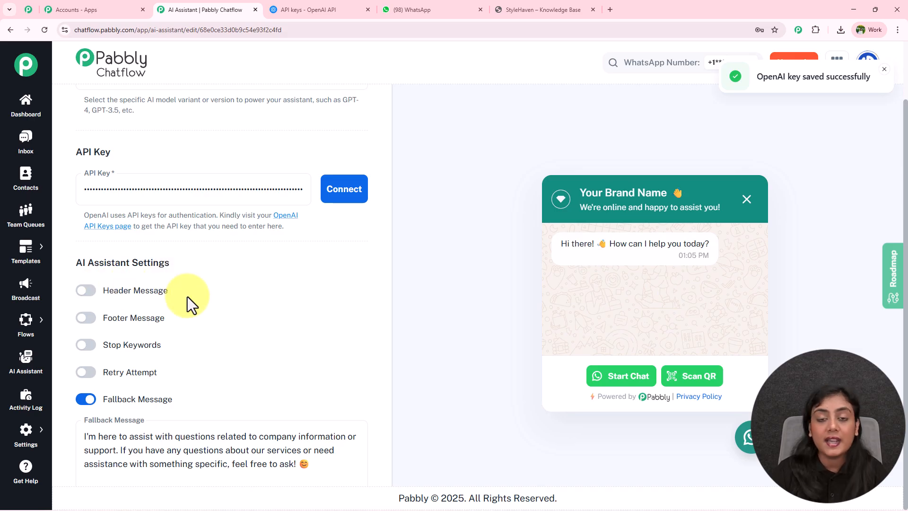
{"action": "left_click", "coordinate": [88, 290]}
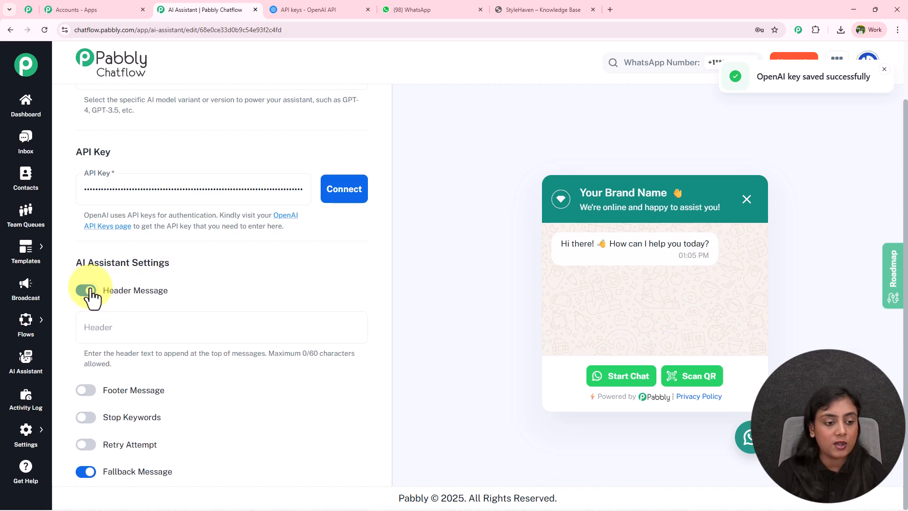
{"action": "left_click", "coordinate": [88, 290]}
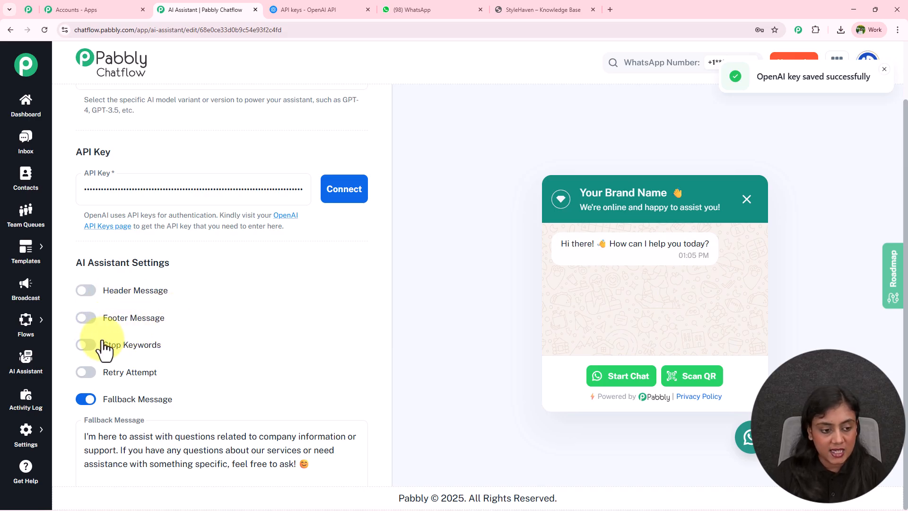
Step: Enable Stop Keywords and add the keywords Thank You, Bye and STOP
{"action": "left_click", "coordinate": [84, 344]}
{"action": "scroll", "coordinate": [182, 325], "scroll_direction": "down", "scroll_amount": 3}
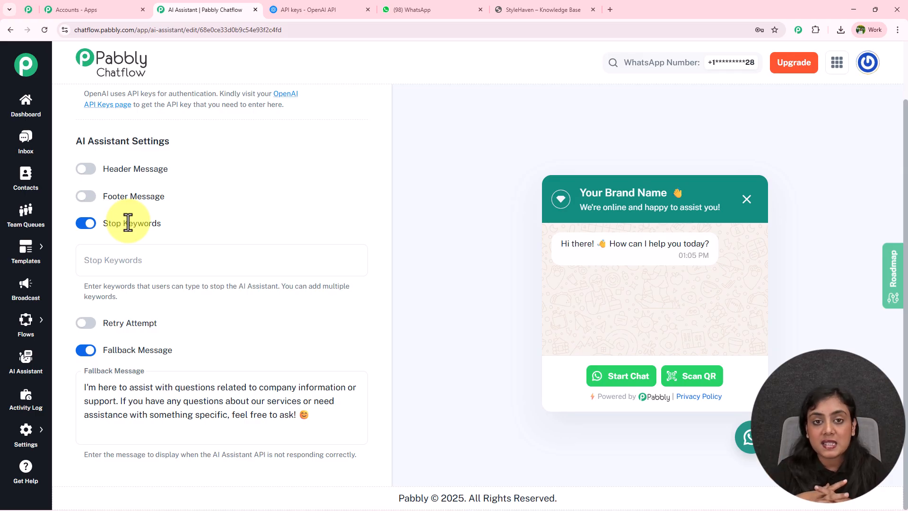
{"action": "left_click", "coordinate": [157, 259]}
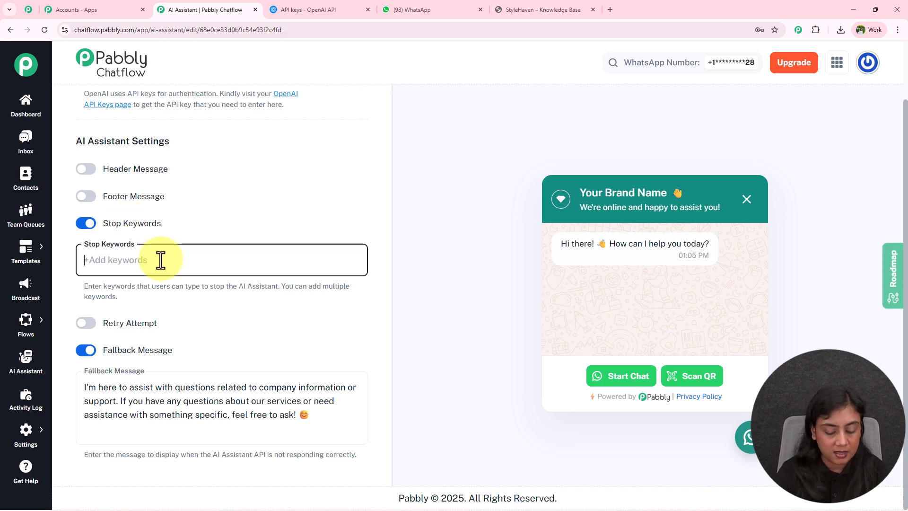
{"action": "type", "text": "tHANK"}
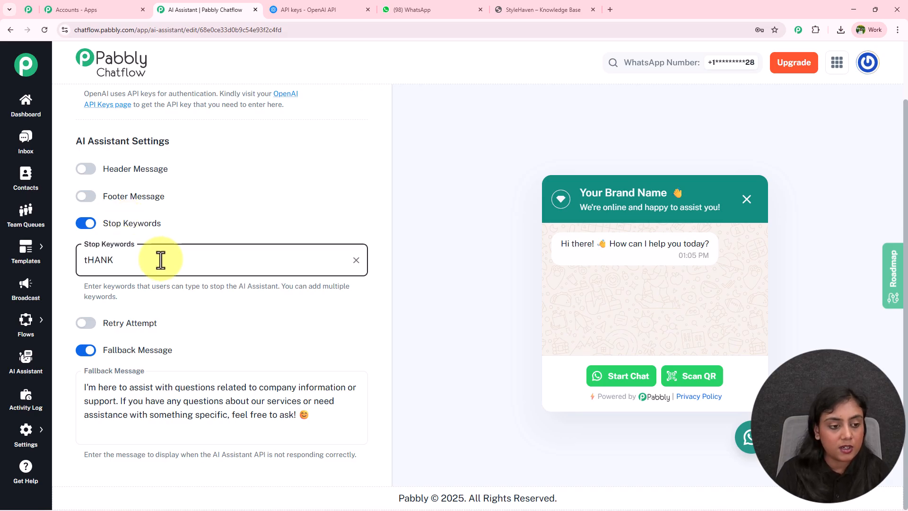
{"action": "key", "text": "BackSpace"}
{"action": "key", "text": "BackSpace"}
{"action": "key", "text": "BackSpace"}
{"action": "key", "text": "BackSpace"}
{"action": "key", "text": "BackSpace"}
{"action": "type", "text": "Th"}
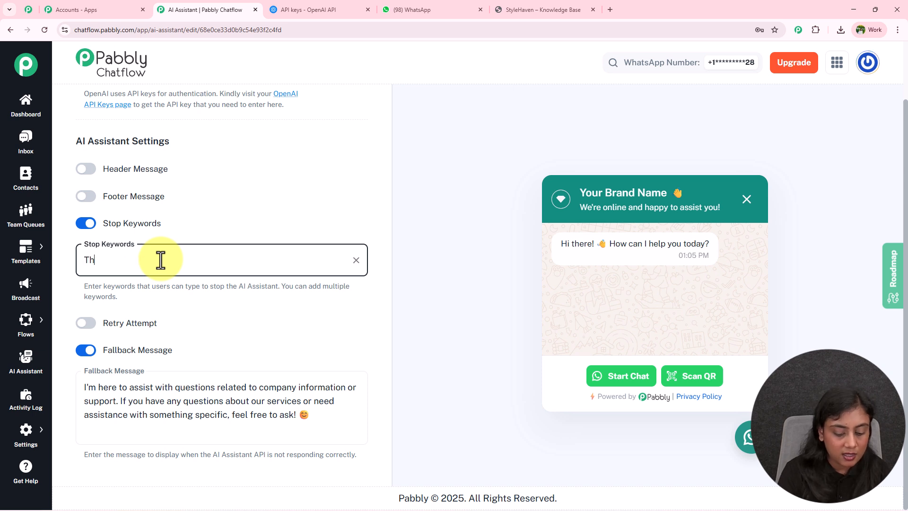
{"action": "type", "text": "ank You"}
{"action": "key", "text": "Return"}
{"action": "type", "text": "Bye"}
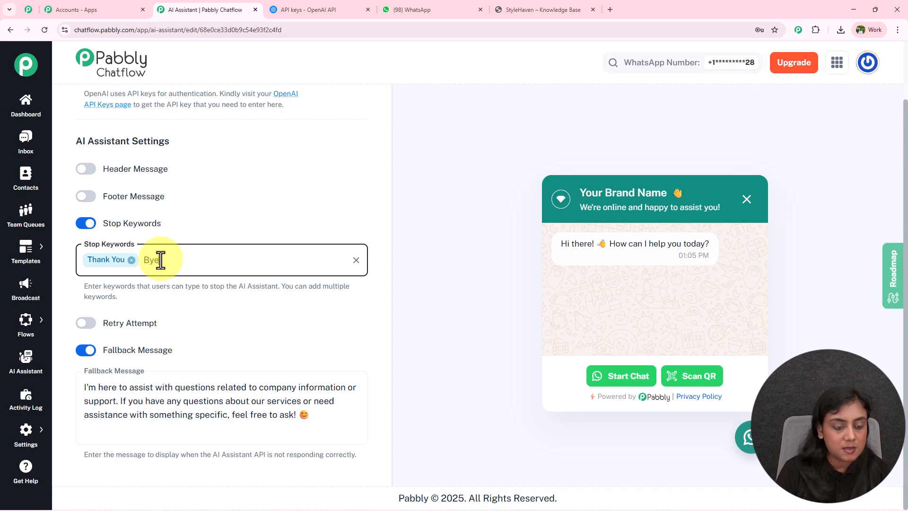
{"action": "key", "text": "Return"}
{"action": "type", "text": "STOP"}
{"action": "key", "text": "Return"}
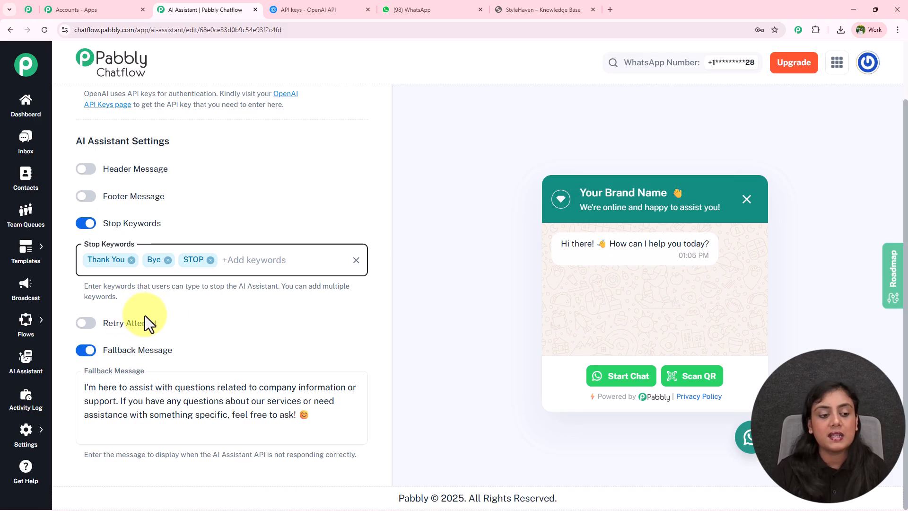
Step: Turn on Retry Attempt to view its field, turn it off again, and review the remaining AI instruction settings
{"action": "left_click", "coordinate": [90, 324]}
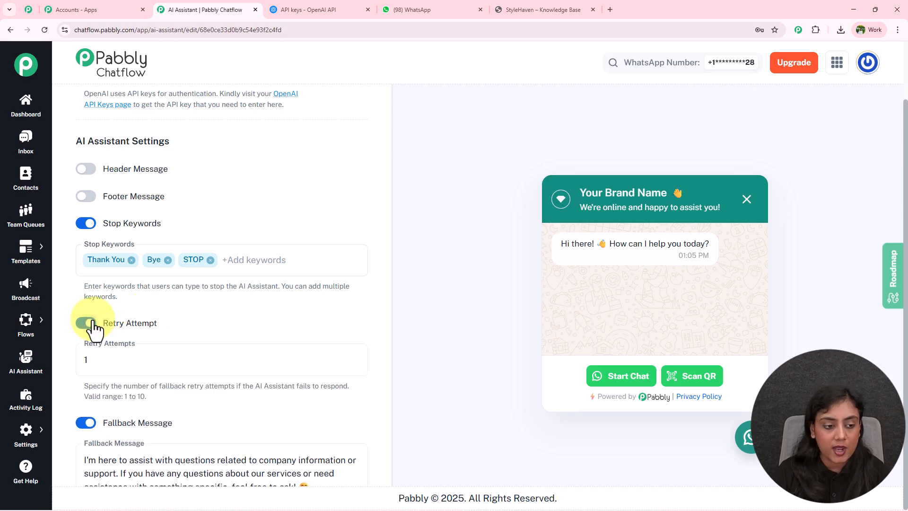
{"action": "left_click", "coordinate": [90, 324]}
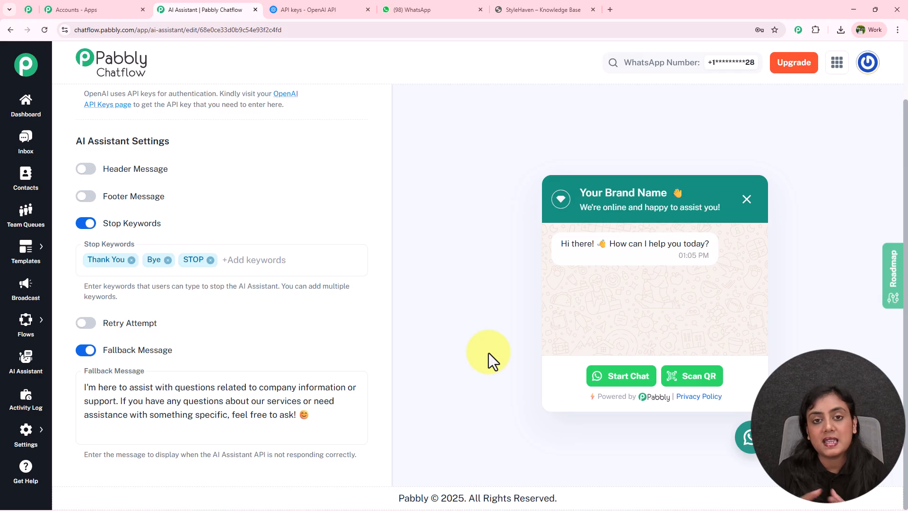
{"action": "scroll", "coordinate": [489, 353], "scroll_direction": "up", "scroll_amount": 2}
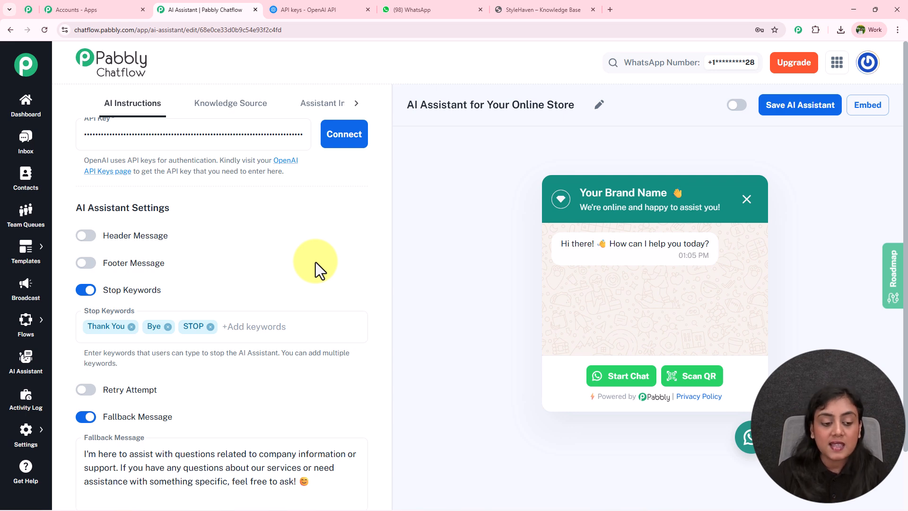
{"action": "scroll", "coordinate": [316, 262], "scroll_direction": "down", "scroll_amount": 2}
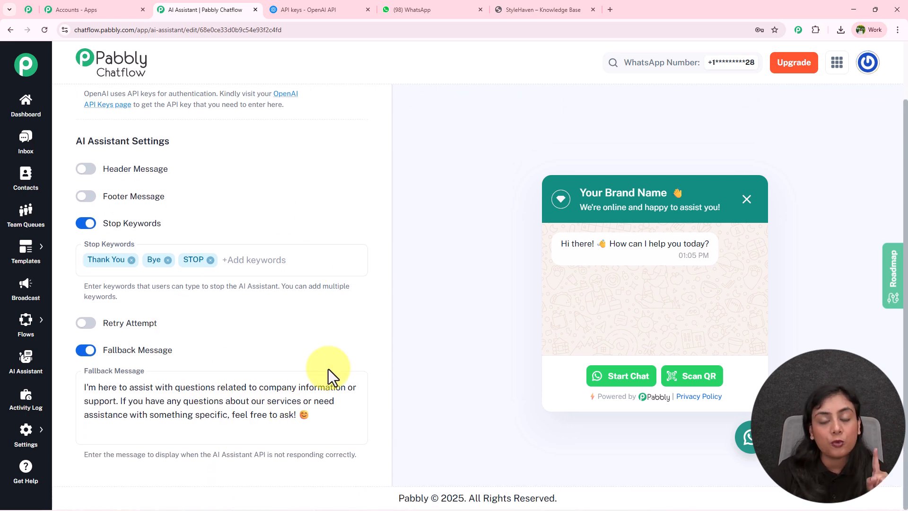
{"action": "scroll", "coordinate": [265, 376], "scroll_direction": "up", "scroll_amount": 7}
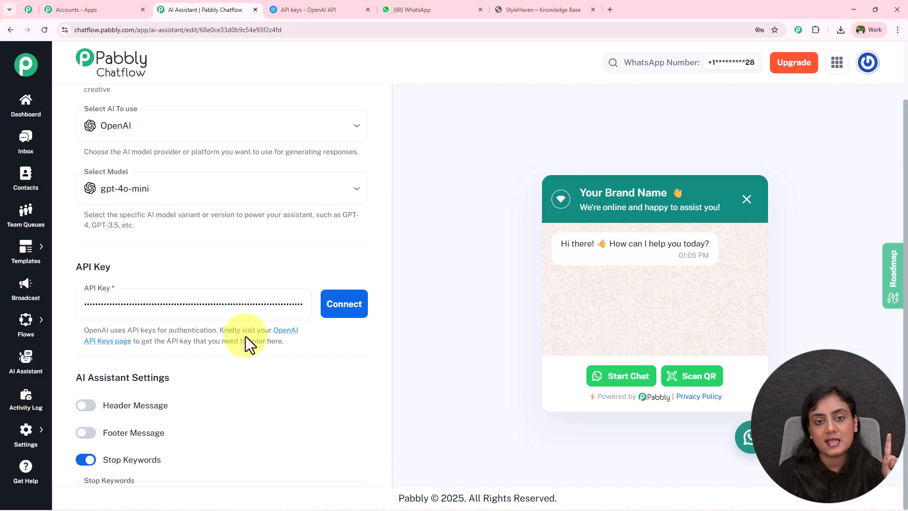
{"action": "scroll", "coordinate": [246, 336], "scroll_direction": "up", "scroll_amount": 12}
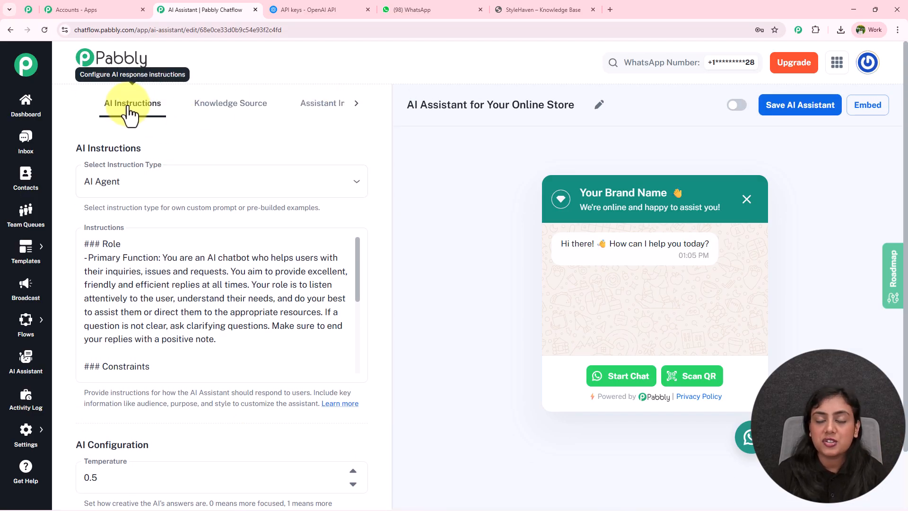
Step: Open the assistant's Knowledge Source settings, and examine the business details and overview in the StyleHaven – Knowledge Base PDF
{"action": "left_click", "coordinate": [232, 111]}
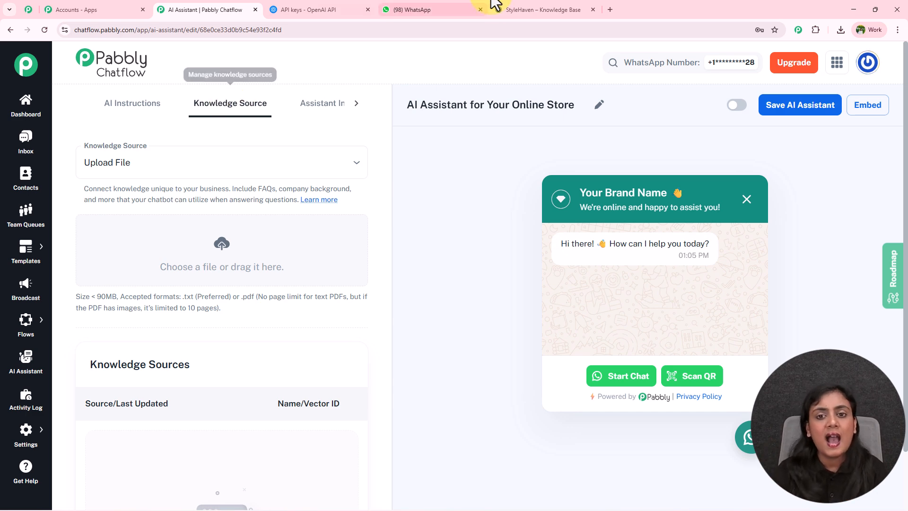
{"action": "left_click", "coordinate": [550, 10]}
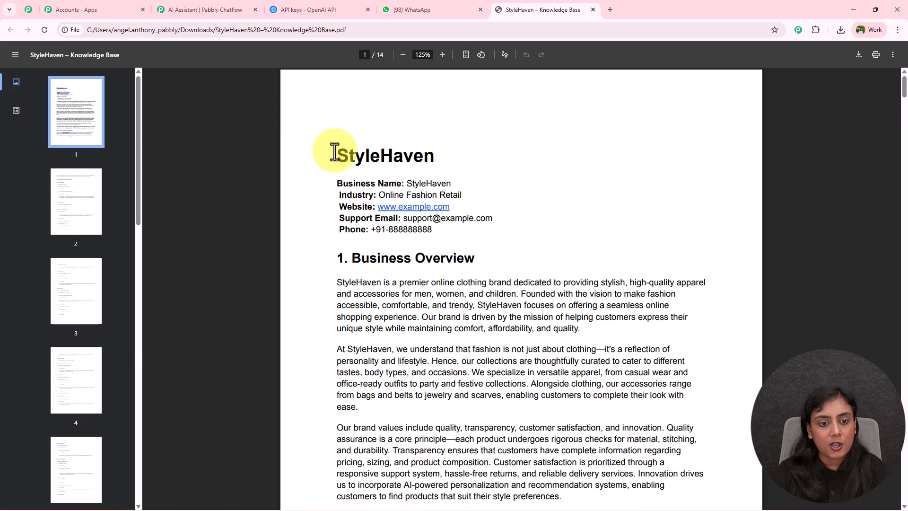
{"action": "left_click_drag", "start_coordinate": [337, 156], "coordinate": [468, 150]}
{"action": "left_click", "coordinate": [604, 165]}
{"action": "left_click_drag", "start_coordinate": [338, 179], "coordinate": [523, 253]}
{"action": "left_click", "coordinate": [541, 249]}
{"action": "scroll", "coordinate": [541, 248], "scroll_direction": "down", "scroll_amount": 2}
{"action": "left_click_drag", "start_coordinate": [336, 187], "coordinate": [645, 361]}
{"action": "left_click", "coordinate": [647, 365]}
Step: Examine the Product Information section of the StyleHaven PDF, from men's apparel through accessories
{"action": "scroll", "coordinate": [651, 371], "scroll_direction": "down", "scroll_amount": 1}
{"action": "scroll", "coordinate": [654, 371], "scroll_direction": "down", "scroll_amount": 15}
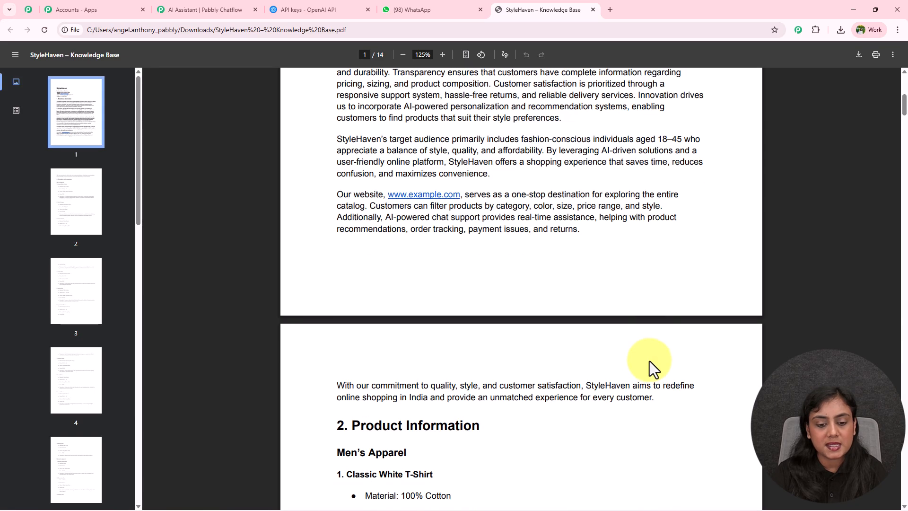
{"action": "scroll", "coordinate": [594, 297], "scroll_direction": "down", "scroll_amount": 20}
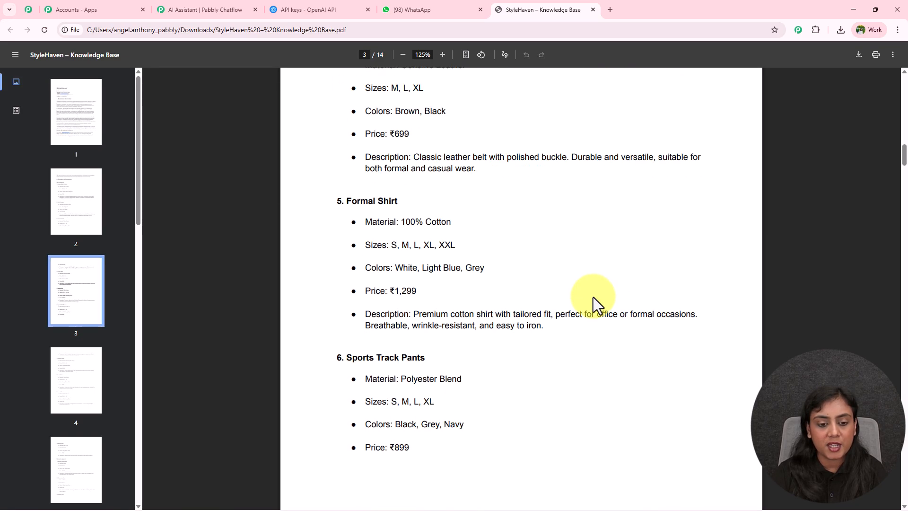
{"action": "scroll", "coordinate": [592, 298], "scroll_direction": "down", "scroll_amount": 20}
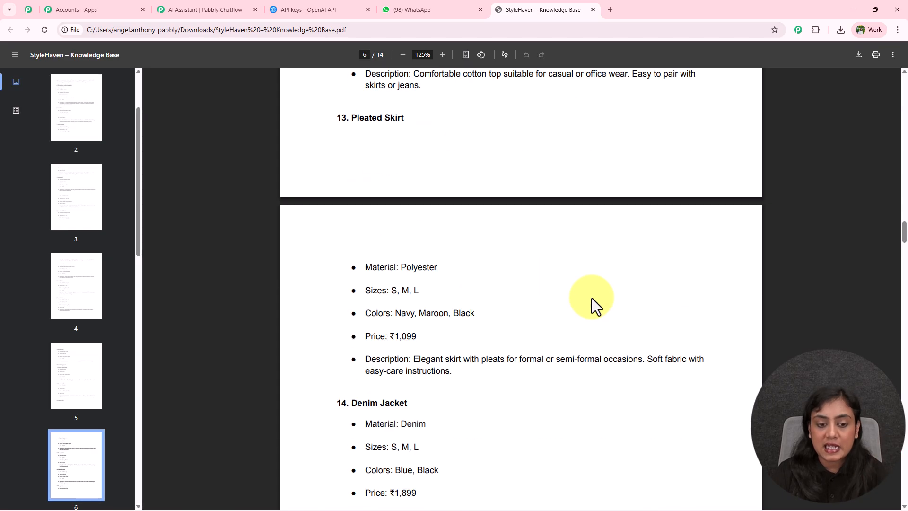
{"action": "scroll", "coordinate": [592, 298], "scroll_direction": "down", "scroll_amount": 20}
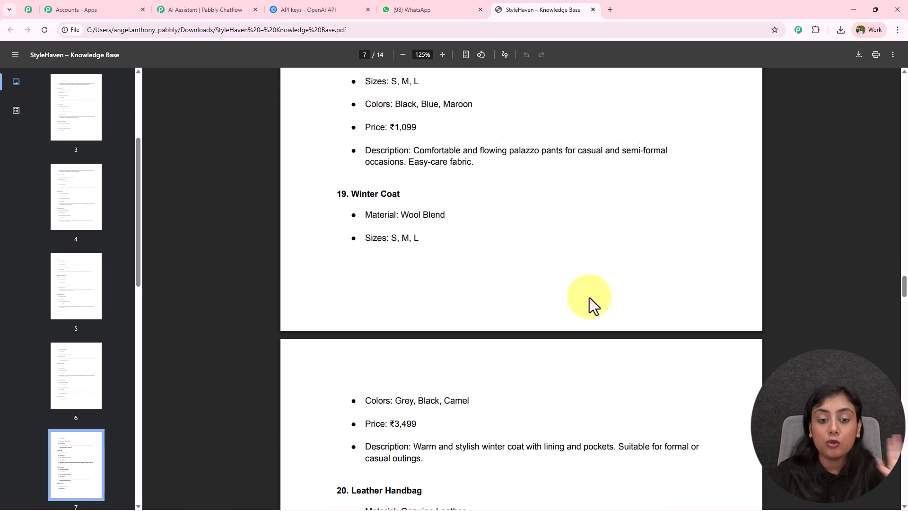
{"action": "scroll", "coordinate": [576, 301], "scroll_direction": "down", "scroll_amount": 11}
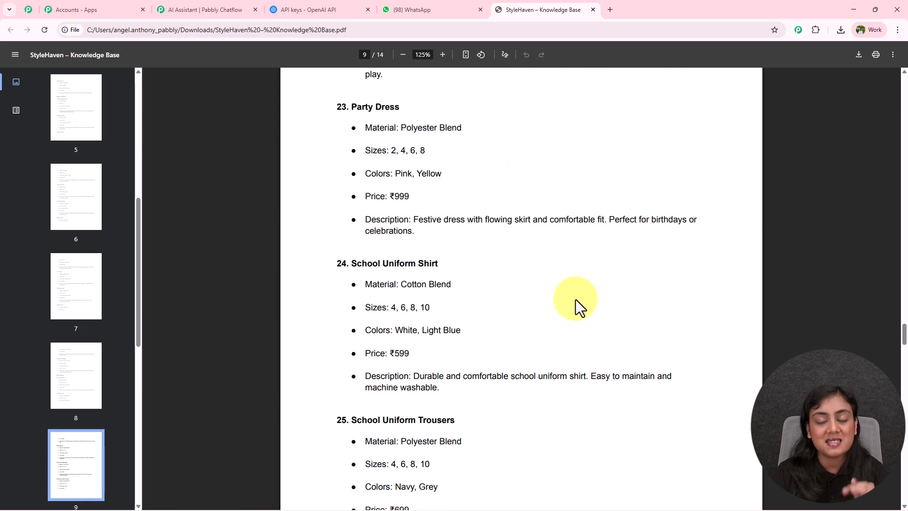
{"action": "scroll", "coordinate": [575, 302], "scroll_direction": "down", "scroll_amount": 6}
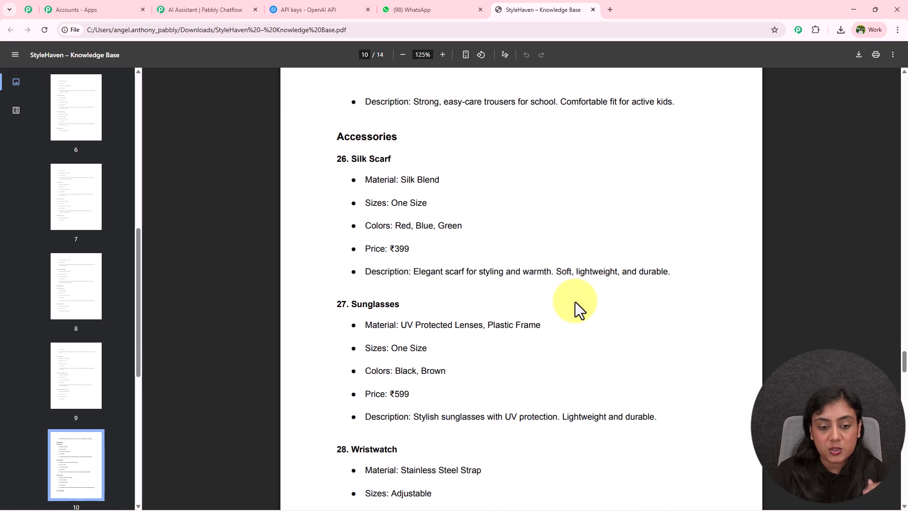
{"action": "scroll", "coordinate": [638, 293], "scroll_direction": "down", "scroll_amount": 6}
{"action": "scroll", "coordinate": [626, 298], "scroll_direction": "down", "scroll_amount": 10}
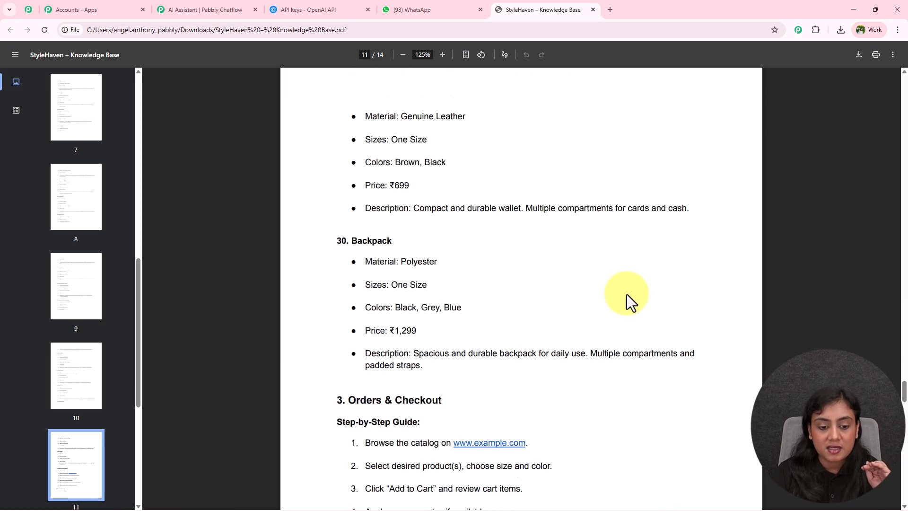
Step: Examine the orders, shipping, returns, policies and recommendations sections of the PDF, and return to its first page
{"action": "left_click_drag", "start_coordinate": [347, 117], "coordinate": [330, 142]}
{"action": "left_click", "coordinate": [403, 180]}
{"action": "scroll", "coordinate": [645, 316], "scroll_direction": "down", "scroll_amount": 6}
{"action": "scroll", "coordinate": [640, 308], "scroll_direction": "down", "scroll_amount": 15}
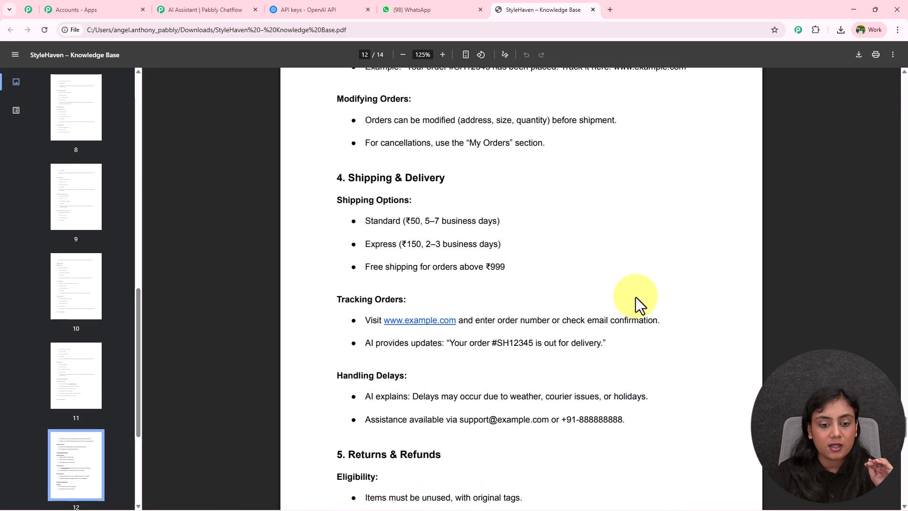
{"action": "scroll", "coordinate": [580, 261], "scroll_direction": "down", "scroll_amount": 7}
{"action": "scroll", "coordinate": [580, 260], "scroll_direction": "up", "scroll_amount": 3}
{"action": "scroll", "coordinate": [579, 263], "scroll_direction": "down", "scroll_amount": 5}
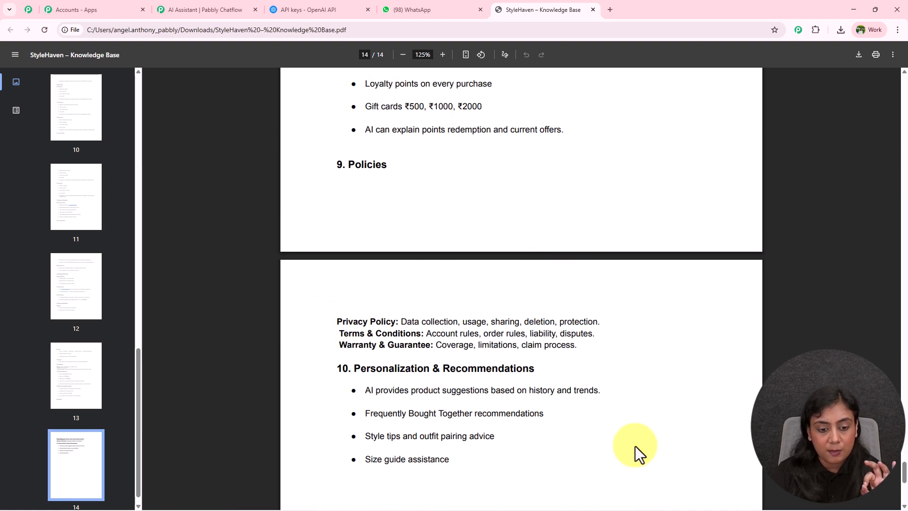
{"action": "scroll", "coordinate": [631, 430], "scroll_direction": "up", "scroll_amount": 20}
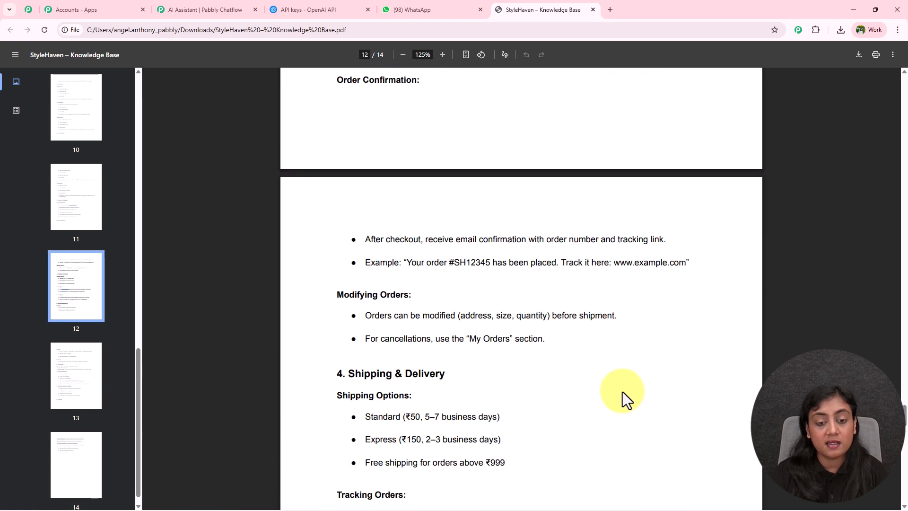
{"action": "scroll", "coordinate": [623, 368], "scroll_direction": "up", "scroll_amount": 20}
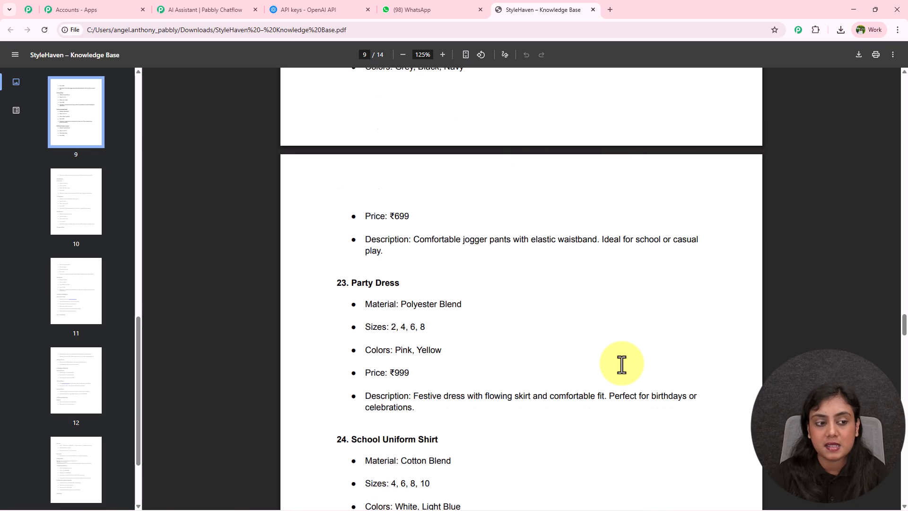
{"action": "scroll", "coordinate": [622, 364], "scroll_direction": "up", "scroll_amount": 20}
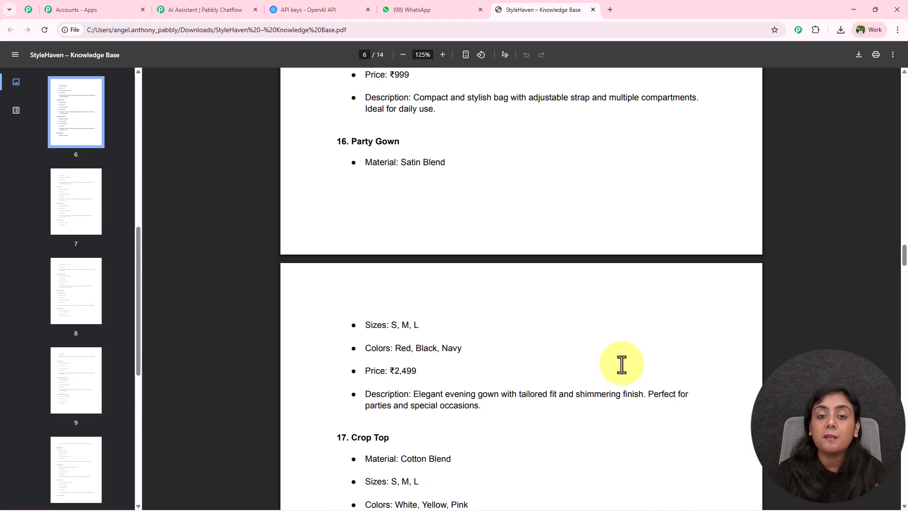
{"action": "scroll", "coordinate": [622, 364], "scroll_direction": "up", "scroll_amount": 20}
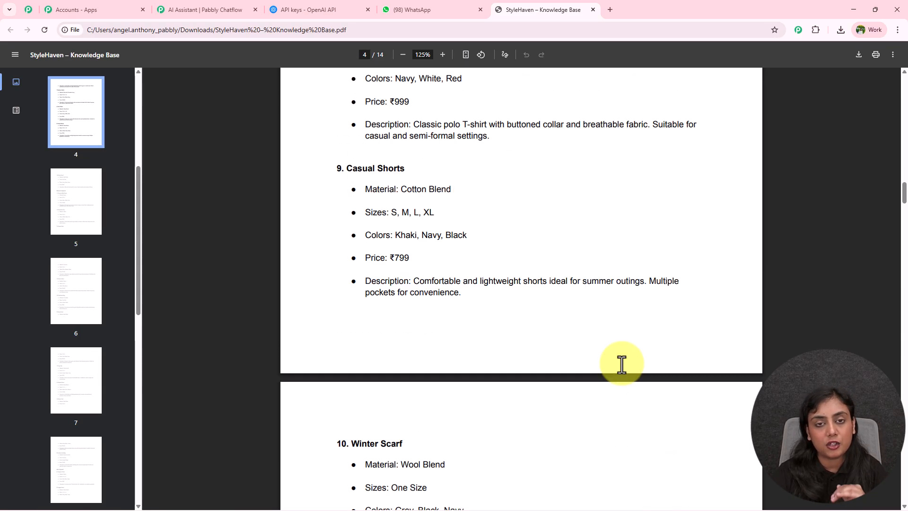
{"action": "scroll", "coordinate": [622, 364], "scroll_direction": "up", "scroll_amount": 20}
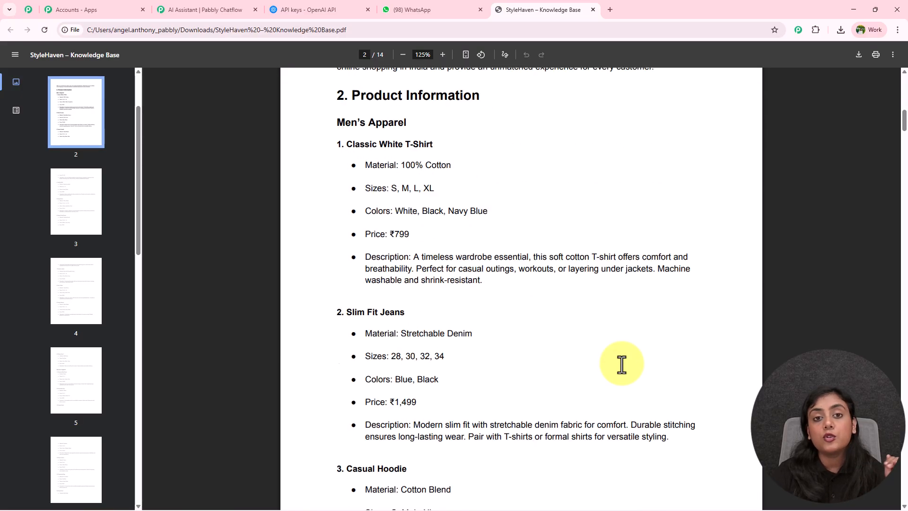
{"action": "scroll", "coordinate": [621, 364], "scroll_direction": "up", "scroll_amount": 9}
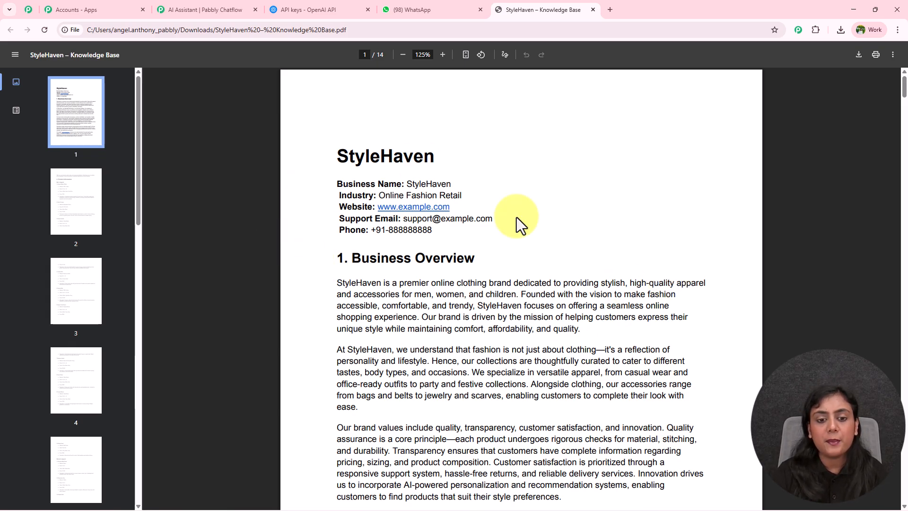
Step: Return to the Pabbly Chatflow assistant and upload StyleHaven – Knowledge Base.pdf as its knowledge source
{"action": "left_click", "coordinate": [213, 2]}
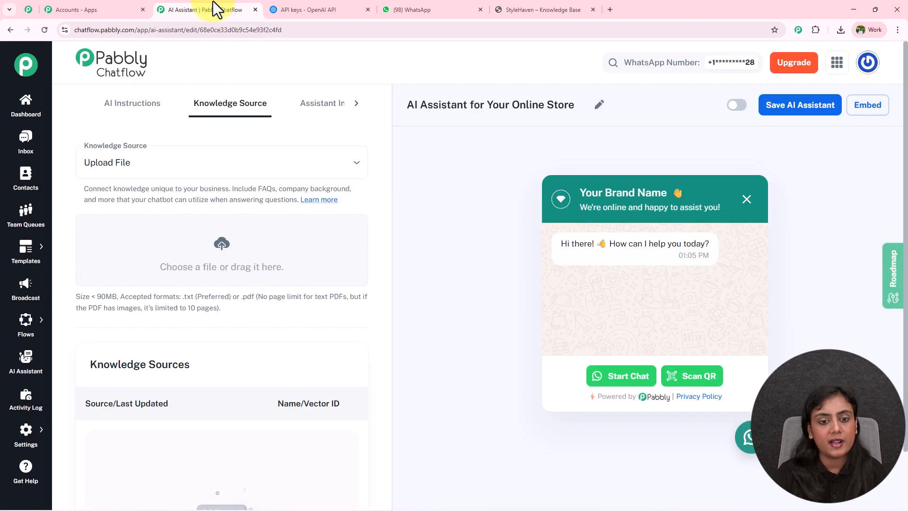
{"action": "left_click", "coordinate": [223, 246]}
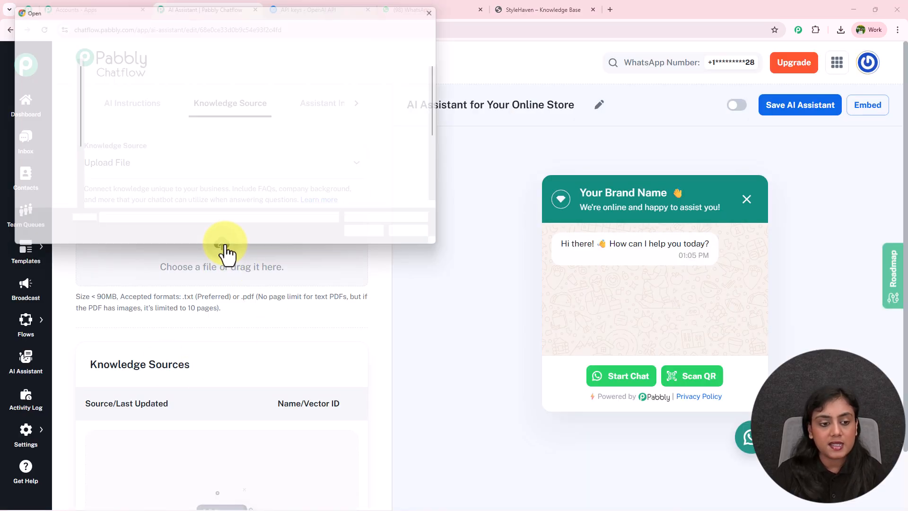
{"action": "left_click", "coordinate": [34, 144]}
{"action": "left_click", "coordinate": [140, 89]}
{"action": "left_click", "coordinate": [369, 237]}
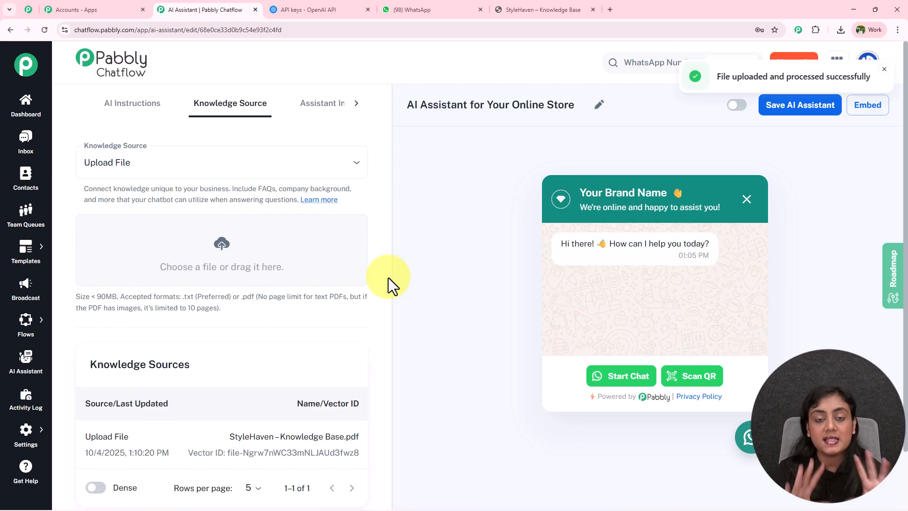
Step: Check the entry for the uploaded PDF in the Knowledge Sources table
{"action": "scroll", "coordinate": [387, 278], "scroll_direction": "down", "scroll_amount": 2}
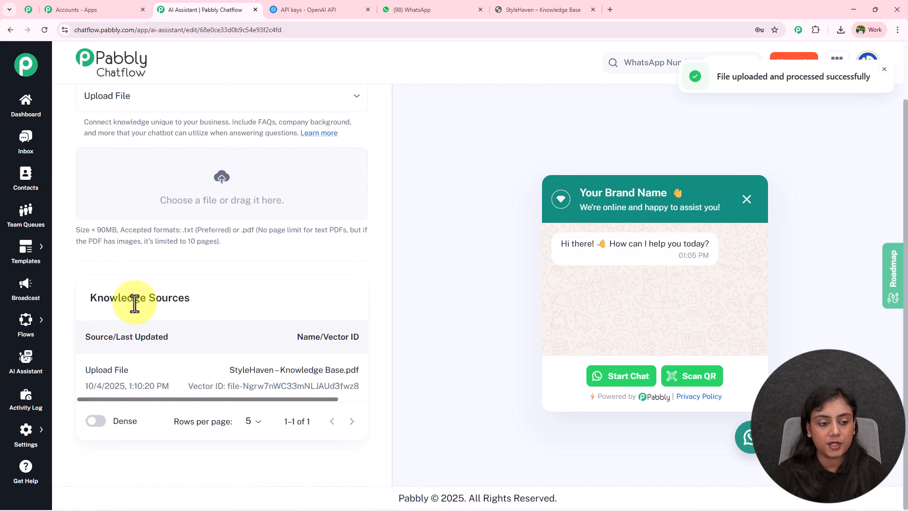
{"action": "left_click_drag", "start_coordinate": [86, 297], "coordinate": [228, 305]}
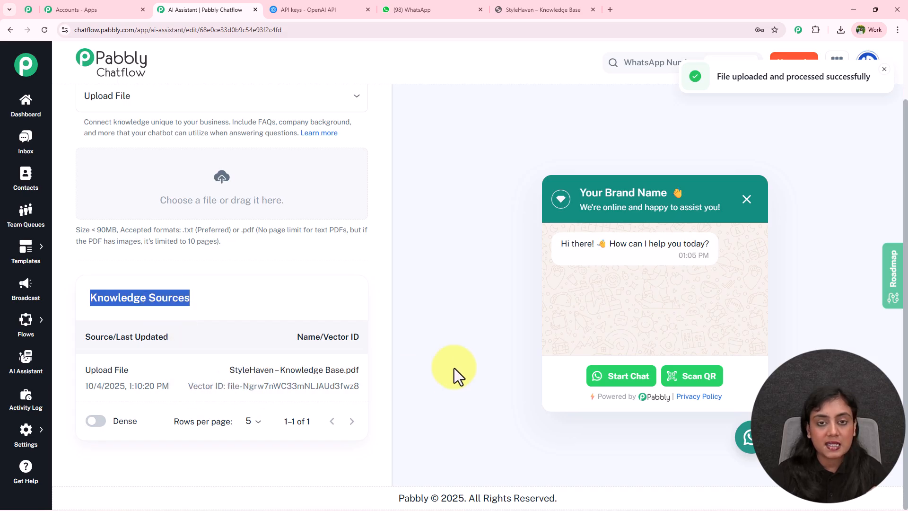
{"action": "scroll", "coordinate": [274, 327], "scroll_direction": "up", "scroll_amount": 2}
{"action": "left_click", "coordinate": [274, 330]}
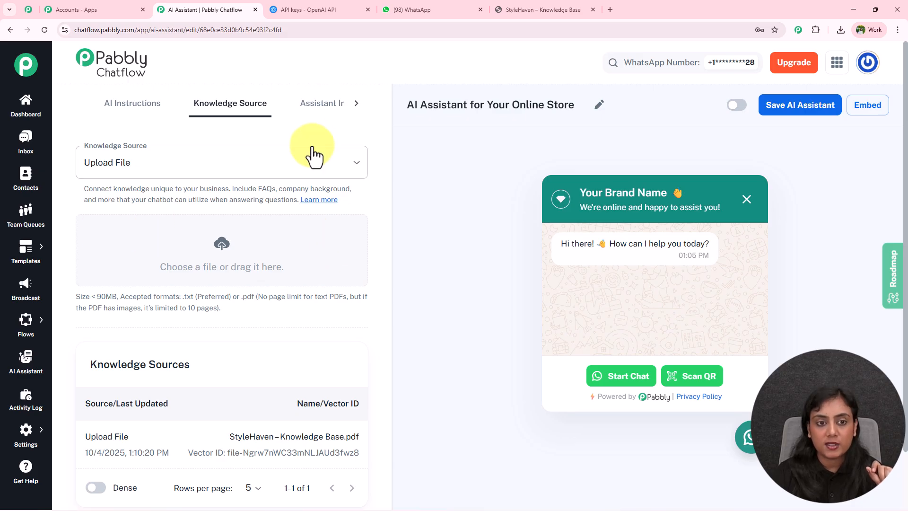
Step: In the Assistant Interface settings, replace "Your Brand Name" in the header heading with StyleHaven, copied from the knowledge base PDF
{"action": "left_click", "coordinate": [312, 106]}
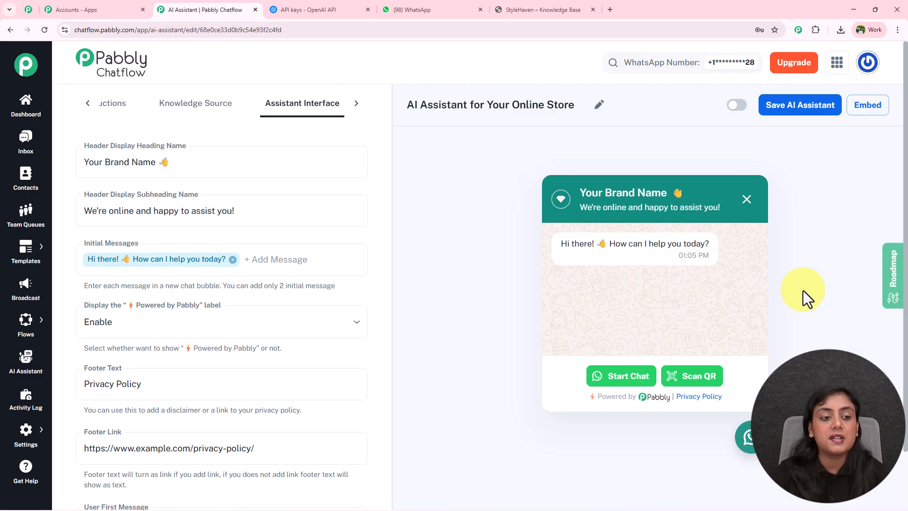
{"action": "left_click_drag", "start_coordinate": [156, 163], "coordinate": [76, 166]}
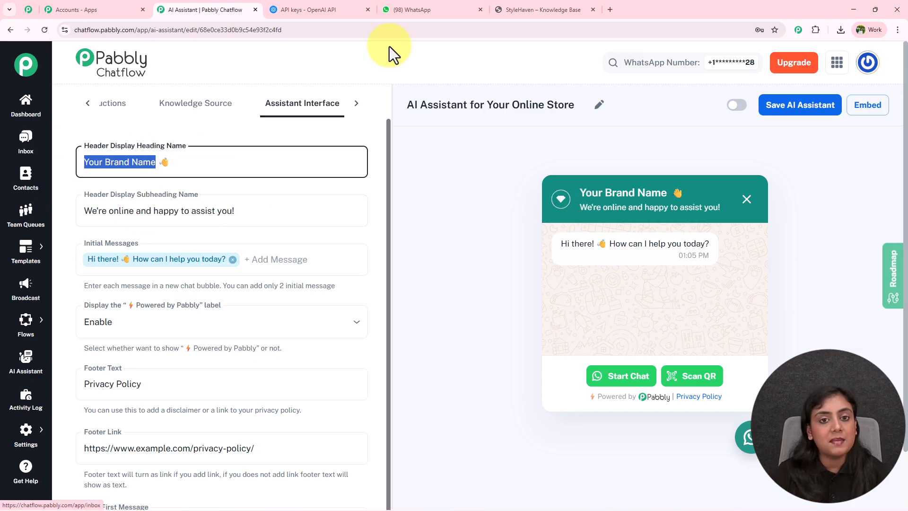
{"action": "left_click", "coordinate": [550, 8]}
{"action": "left_click_drag", "start_coordinate": [338, 153], "coordinate": [442, 152]}
{"action": "key", "text": "ctrl+c"}
{"action": "left_click", "coordinate": [199, 8]}
{"action": "key", "text": "ctrl+v"}
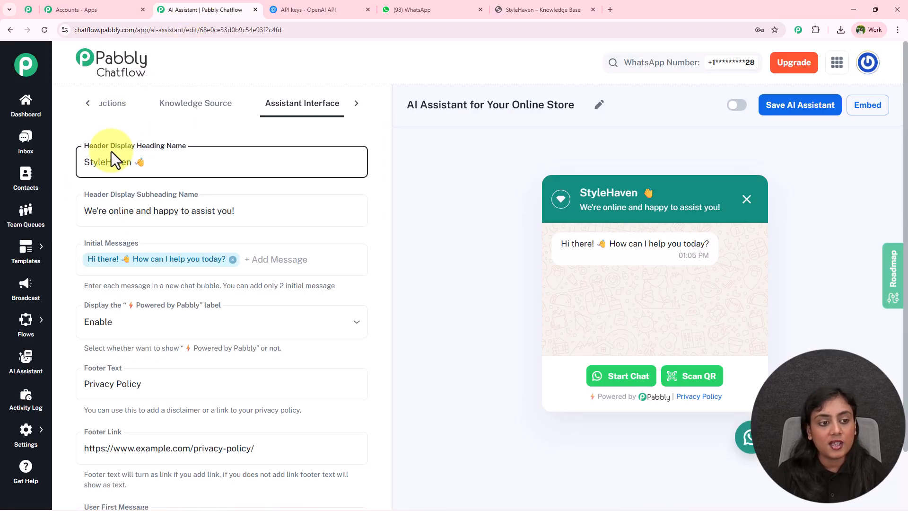
Step: Check the heading and subheading in the chat widget preview, and review the initial message and footer fields
{"action": "left_click_drag", "start_coordinate": [578, 192], "coordinate": [668, 191]}
{"action": "left_click", "coordinate": [448, 234]}
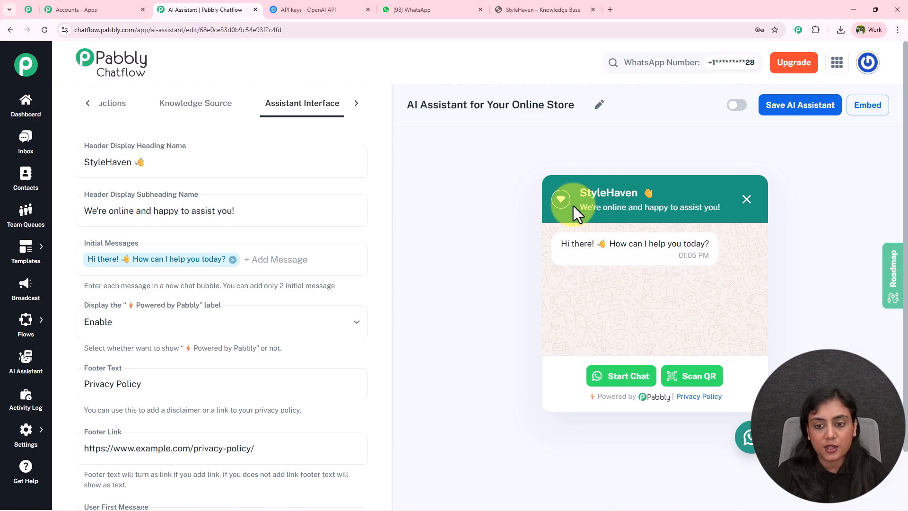
{"action": "left_click_drag", "start_coordinate": [574, 196], "coordinate": [746, 209]}
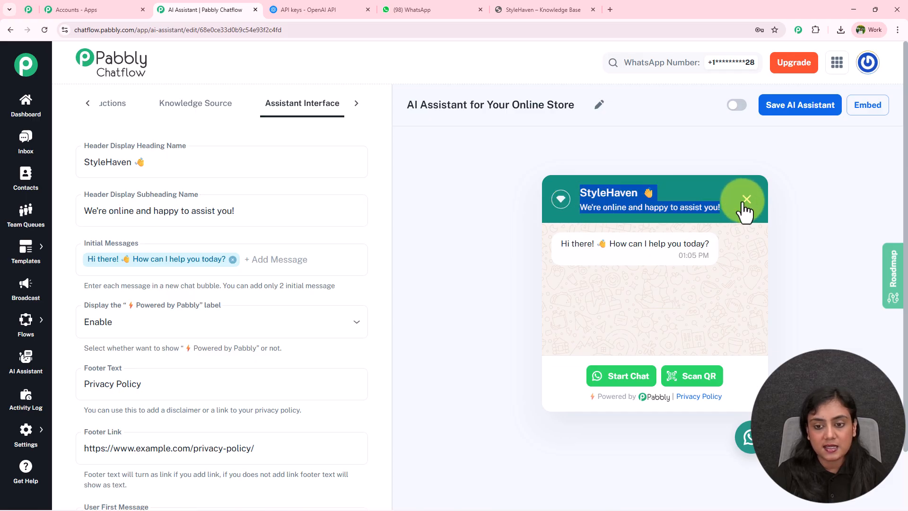
{"action": "left_click", "coordinate": [284, 259]}
{"action": "scroll", "coordinate": [214, 293], "scroll_direction": "down", "scroll_amount": 1}
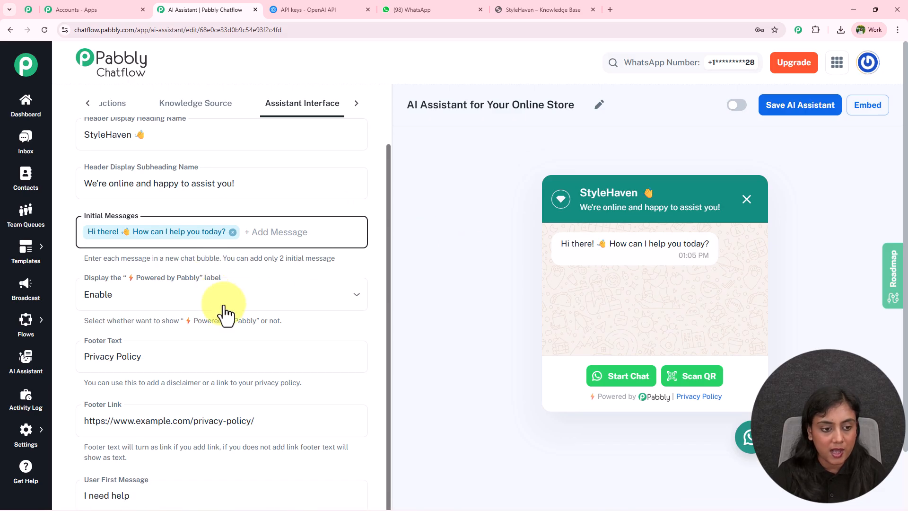
Step: Review the "Powered by Pabbly" label options, the footer text and link, and the User First Message field in the assistant's interface settings
{"action": "left_click_drag", "start_coordinate": [589, 403], "coordinate": [668, 405]}
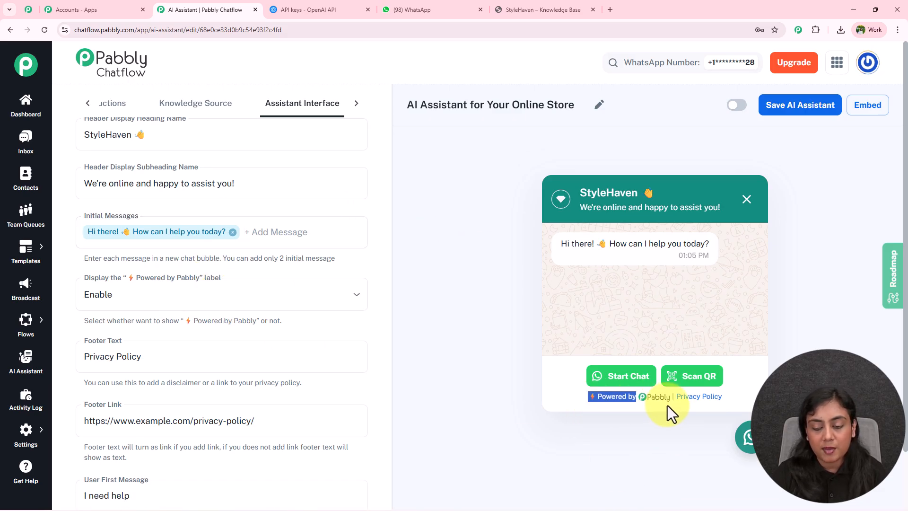
{"action": "left_click", "coordinate": [158, 303]}
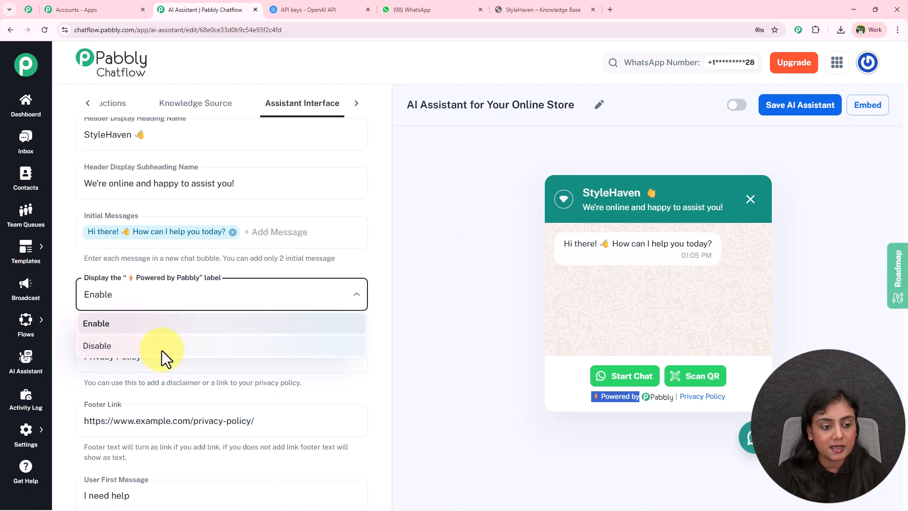
{"action": "left_click", "coordinate": [430, 330]}
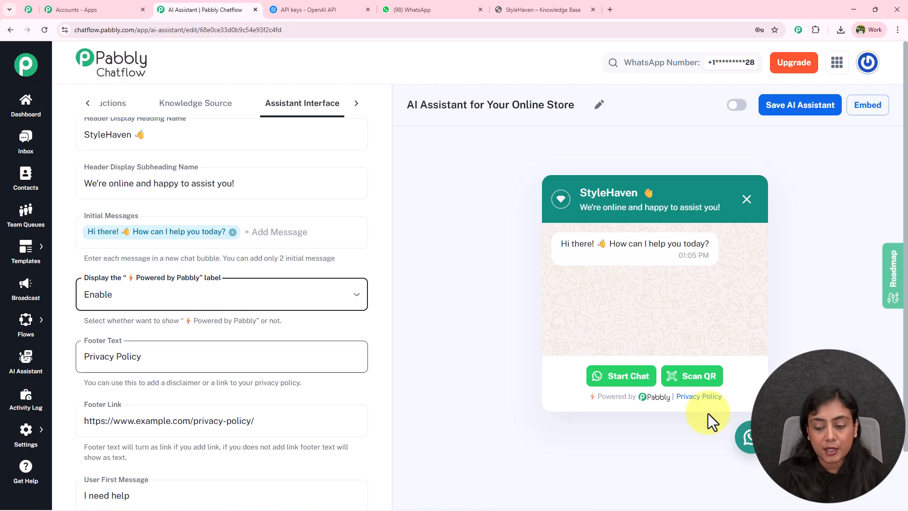
{"action": "scroll", "coordinate": [282, 299], "scroll_direction": "down", "scroll_amount": 1}
{"action": "scroll", "coordinate": [282, 298], "scroll_direction": "down", "scroll_amount": 2}
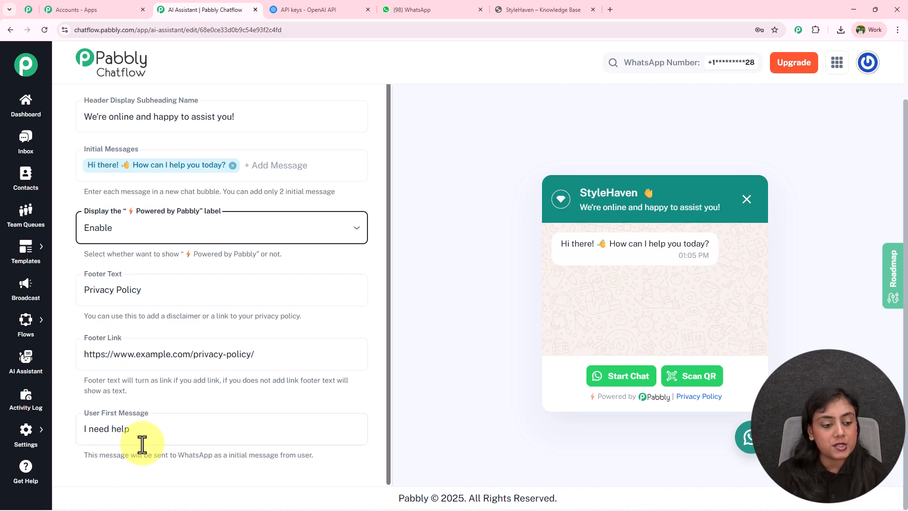
{"action": "scroll", "coordinate": [360, 383], "scroll_direction": "up", "scroll_amount": 2}
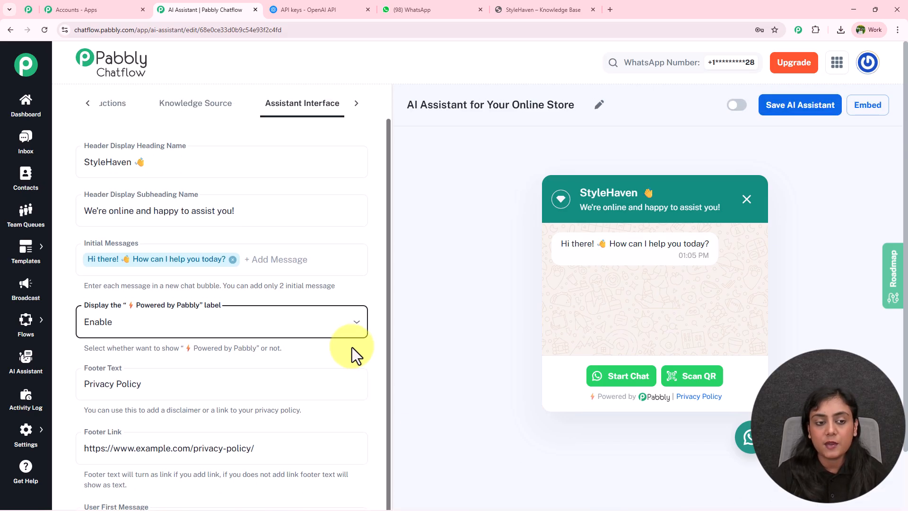
Step: Open the assistant's Styling settings and review the theme mode, shape, colors and picture options
{"action": "left_click", "coordinate": [356, 104]}
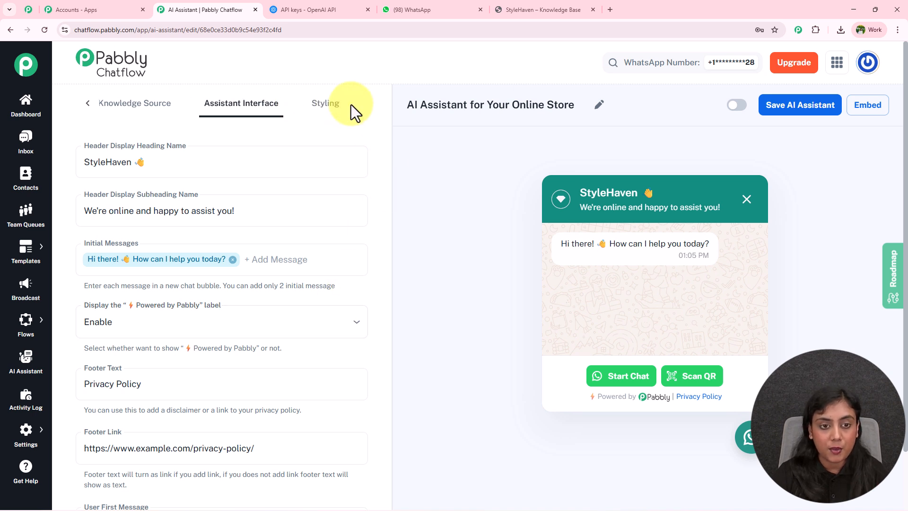
{"action": "left_click", "coordinate": [329, 113]}
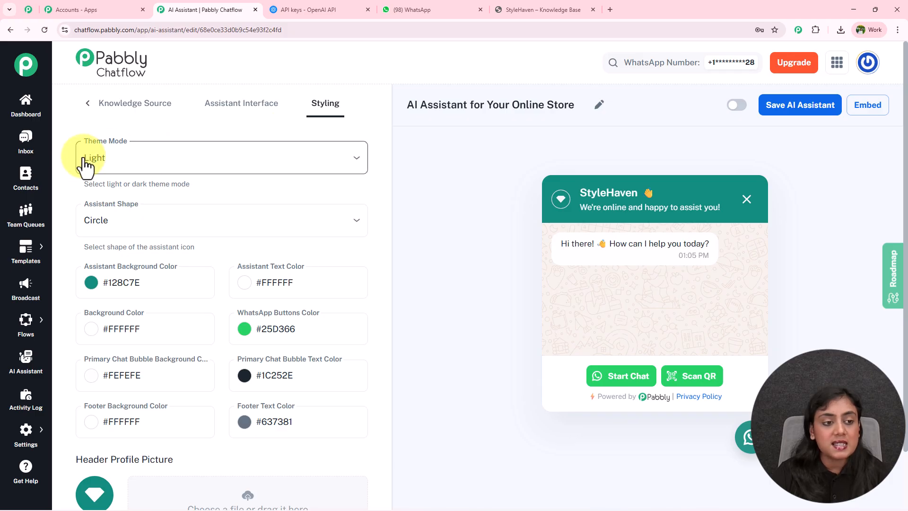
{"action": "scroll", "coordinate": [183, 162], "scroll_direction": "down", "scroll_amount": 3}
{"action": "scroll", "coordinate": [179, 156], "scroll_direction": "down", "scroll_amount": 3}
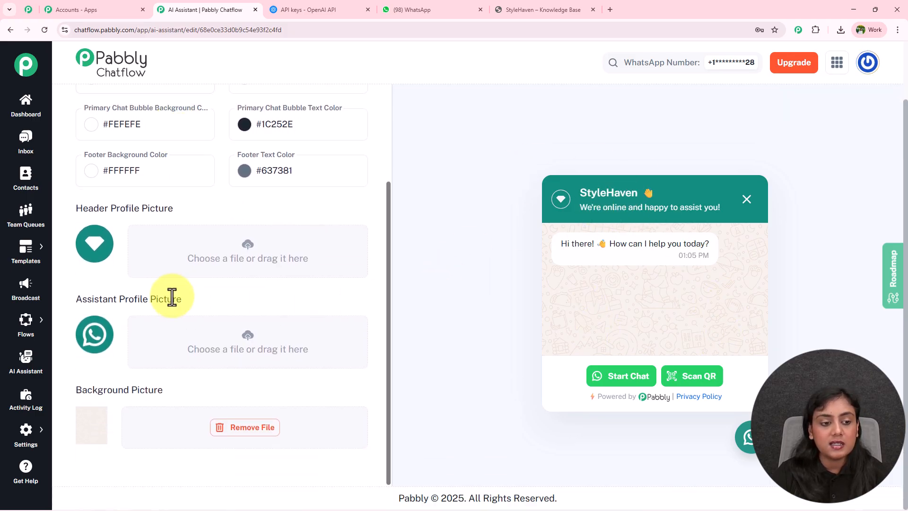
{"action": "scroll", "coordinate": [172, 297], "scroll_direction": "up", "scroll_amount": 4}
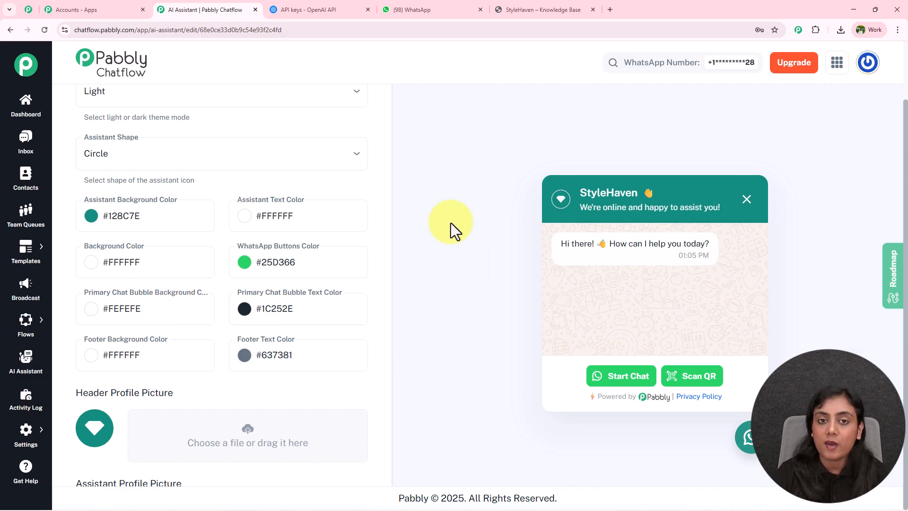
{"action": "scroll", "coordinate": [350, 218], "scroll_direction": "up", "scroll_amount": 2}
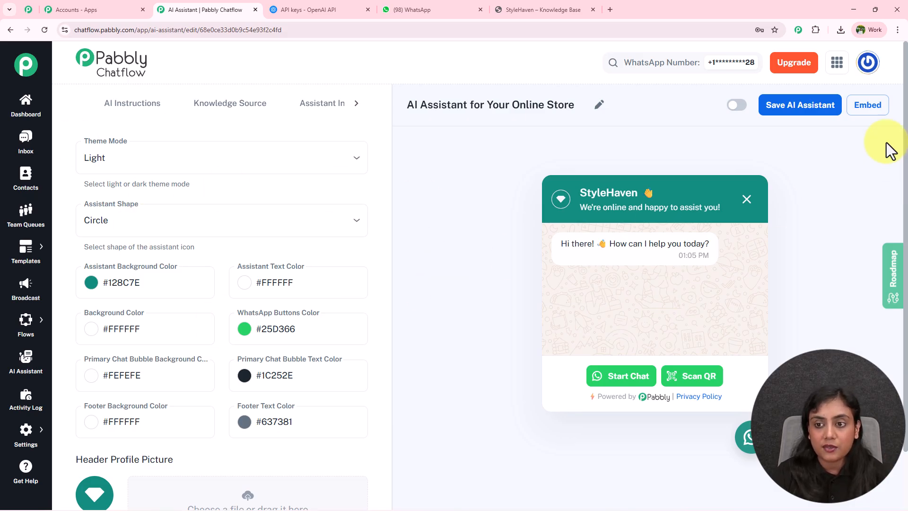
Step: Enable the AI Assistant for Your Online Store and save it
{"action": "left_click", "coordinate": [736, 106]}
{"action": "left_click", "coordinate": [825, 107]}
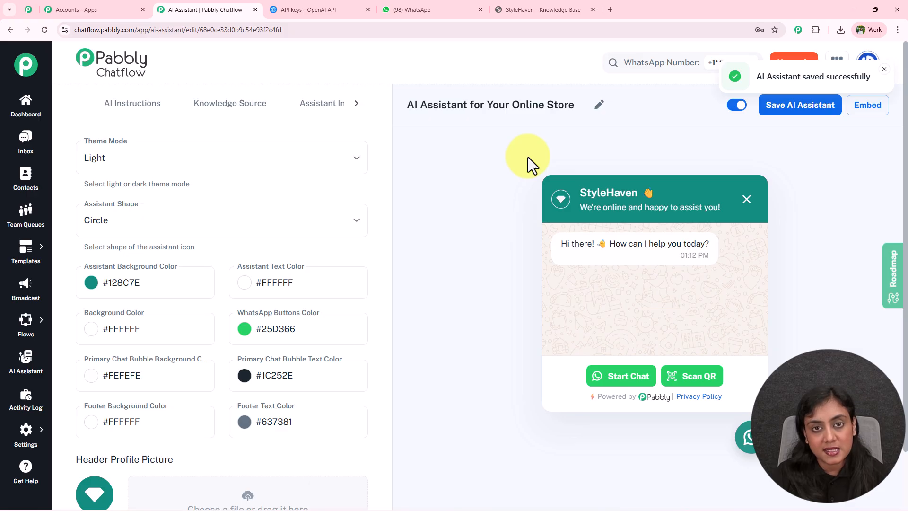
{"action": "left_click_drag", "start_coordinate": [569, 243], "coordinate": [756, 437]}
{"action": "left_click", "coordinate": [776, 440]}
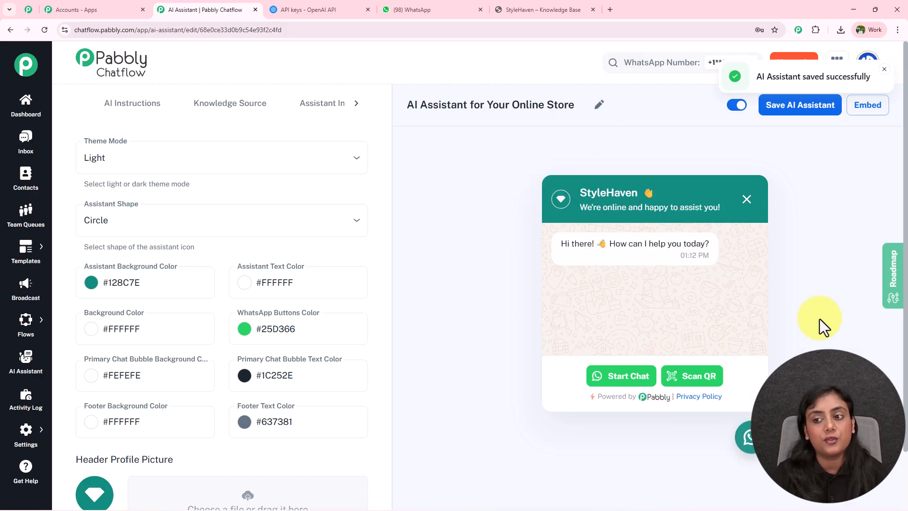
Step: Open the assistant's embed script, look over the code, and close the embed window
{"action": "left_click", "coordinate": [868, 106]}
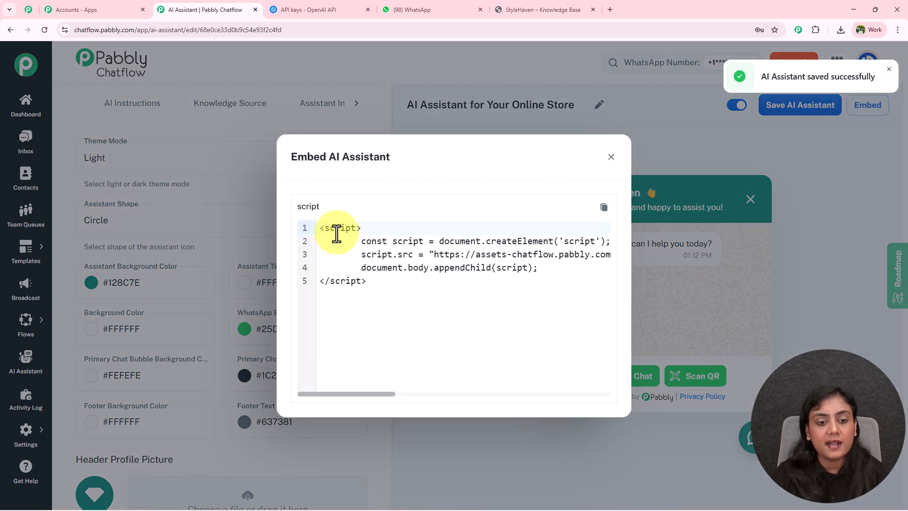
{"action": "left_click_drag", "start_coordinate": [318, 227], "coordinate": [376, 282]}
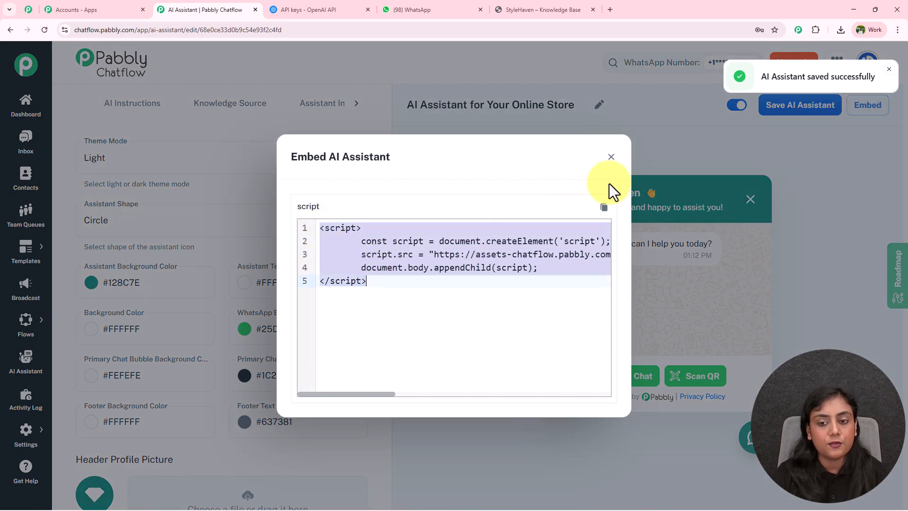
{"action": "left_click", "coordinate": [612, 158]}
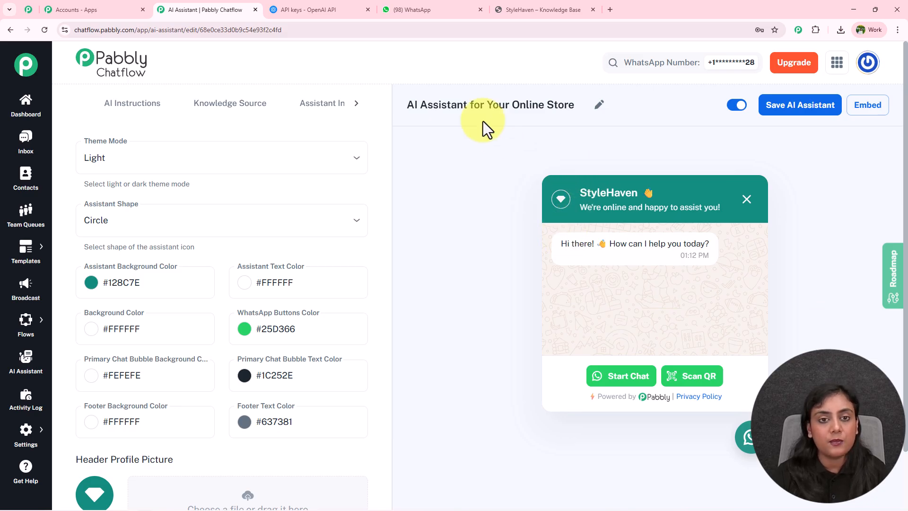
Step: Switch to WhatsApp Web, send the bot "Tell me about your business?" and read its reply
{"action": "left_click", "coordinate": [426, 10]}
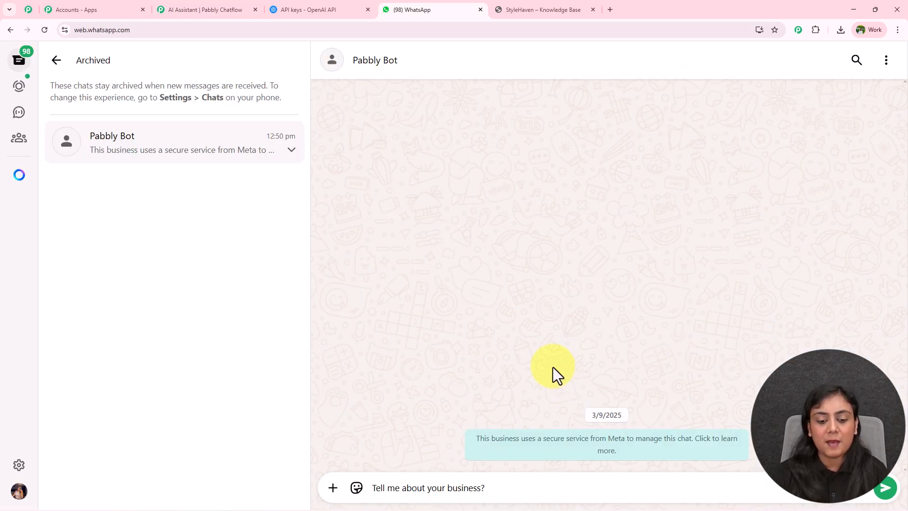
{"action": "key", "text": "Return"}
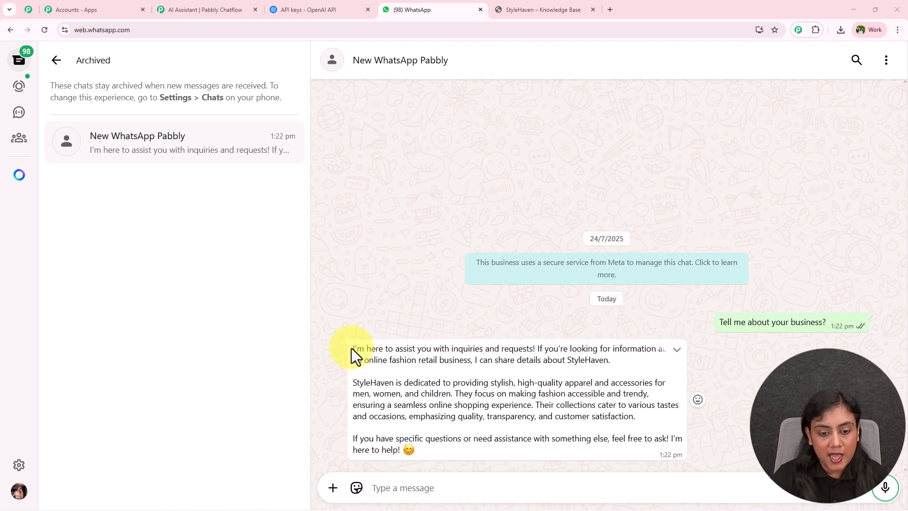
{"action": "left_click_drag", "start_coordinate": [353, 349], "coordinate": [483, 353]}
{"action": "left_click_drag", "start_coordinate": [353, 383], "coordinate": [646, 394]}
{"action": "left_click", "coordinate": [646, 393]}
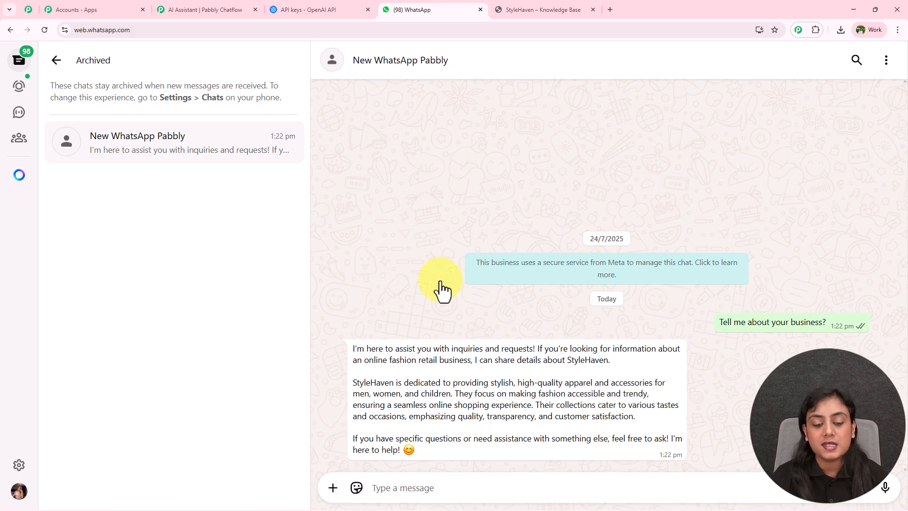
Step: Ask the bot "Do you have dresses available for women?" and review the products listed in its reply
{"action": "left_click", "coordinate": [407, 489]}
{"action": "key", "text": "Tab"}
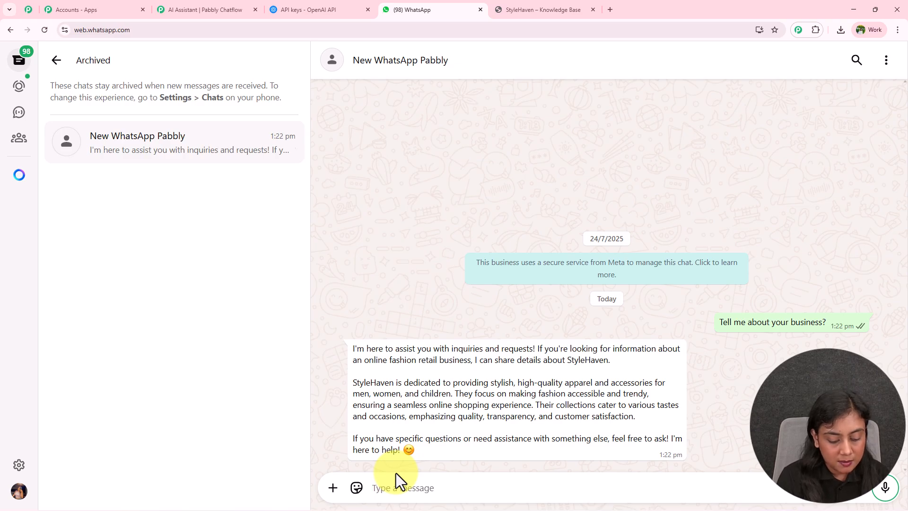
{"action": "key", "text": "ctrl+v"}
{"action": "key", "text": "Return"}
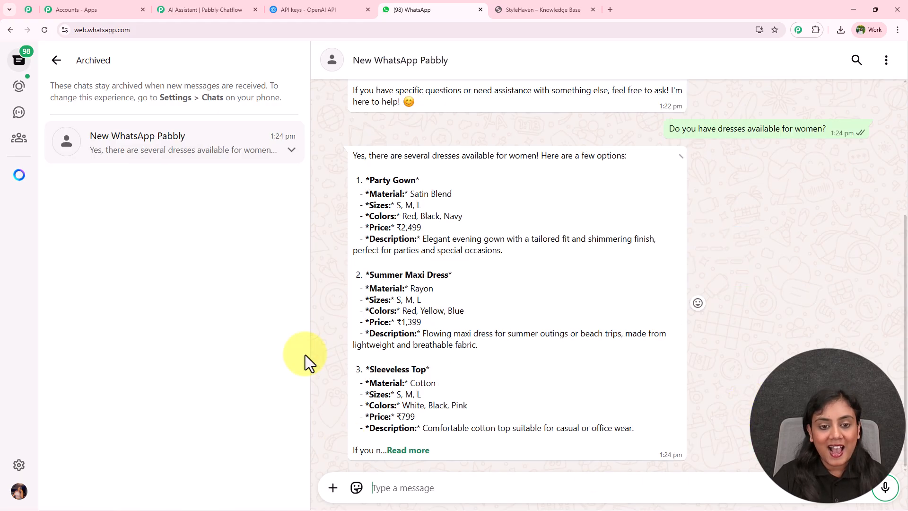
{"action": "left_click_drag", "start_coordinate": [372, 157], "coordinate": [450, 156]}
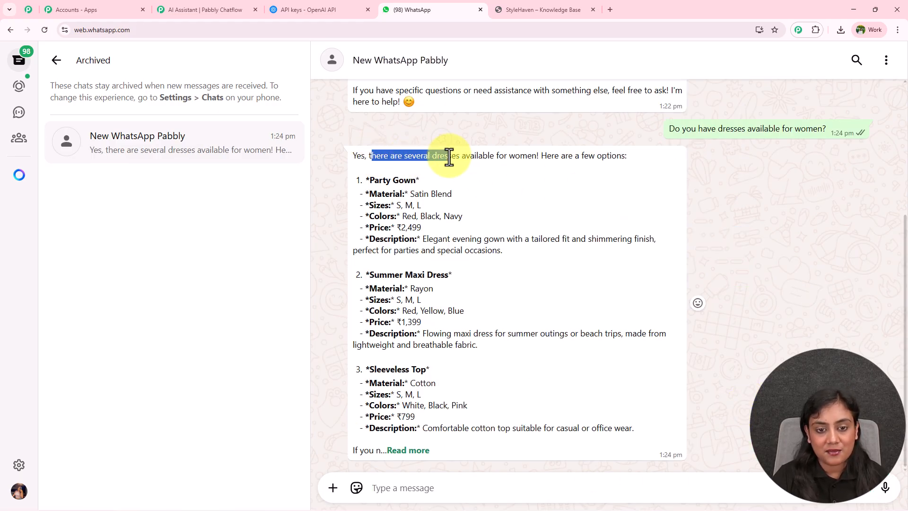
{"action": "left_click_drag", "start_coordinate": [383, 180], "coordinate": [404, 182]}
{"action": "left_click_drag", "start_coordinate": [376, 273], "coordinate": [450, 275]}
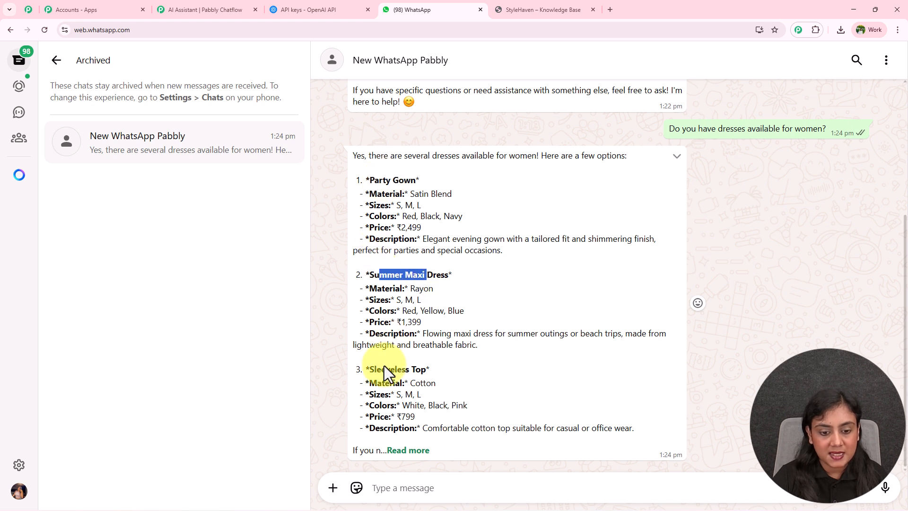
{"action": "left_click_drag", "start_coordinate": [381, 370], "coordinate": [438, 374]}
{"action": "left_click", "coordinate": [633, 362]}
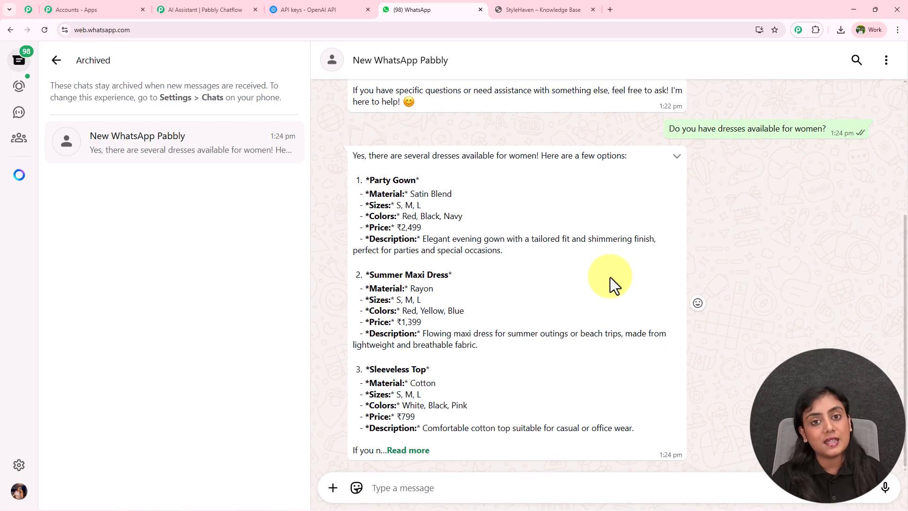
Step: Ask the bot "Can you give me support team details?" and check the contact details and support hours in its reply
{"action": "left_click", "coordinate": [450, 489]}
{"action": "type", "text": "Can you give me support team details?"}
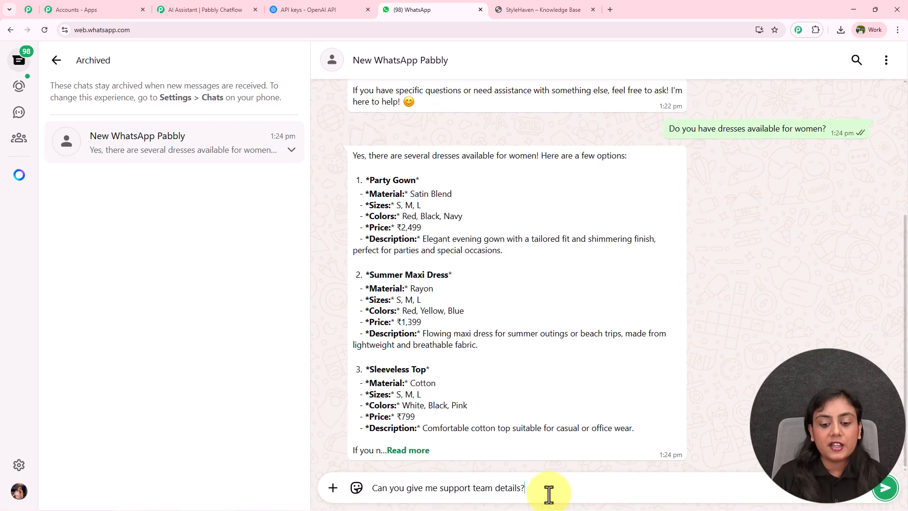
{"action": "key", "text": "Return"}
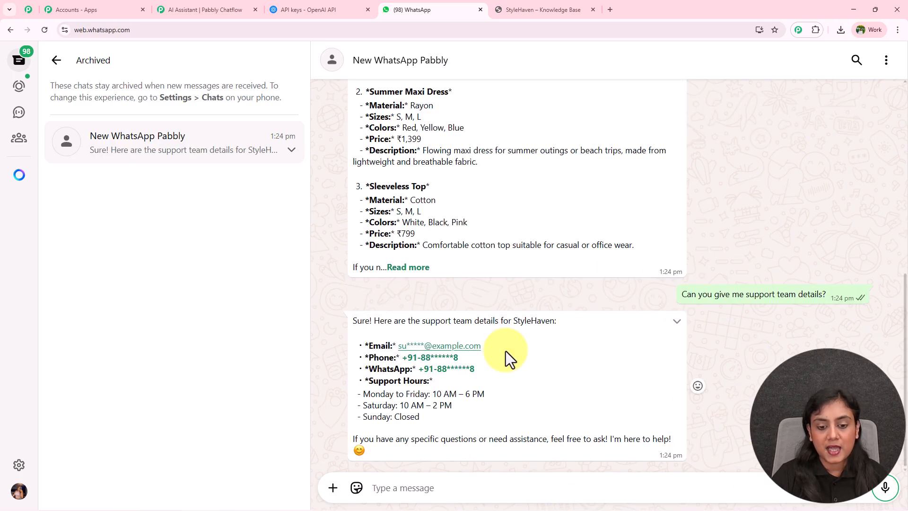
{"action": "left_click_drag", "start_coordinate": [372, 331], "coordinate": [649, 464]}
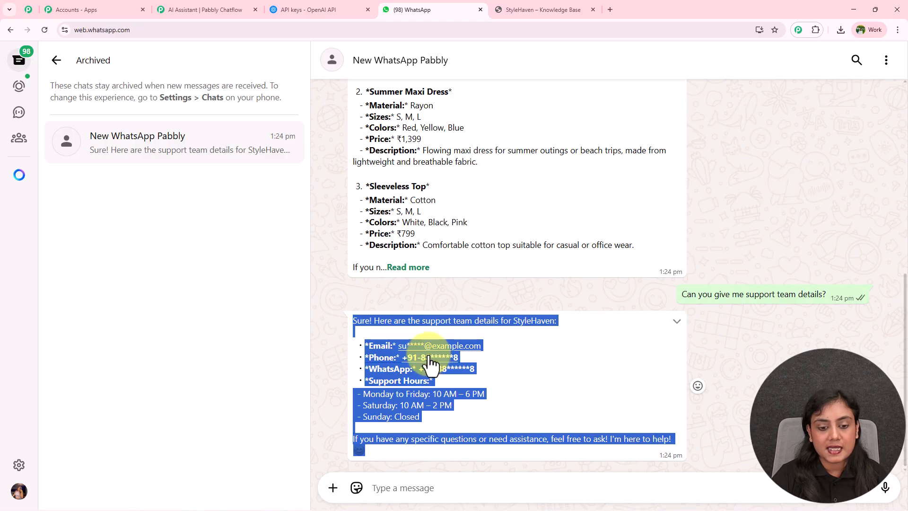
{"action": "left_click", "coordinate": [541, 366]}
{"action": "left_click_drag", "start_coordinate": [363, 387], "coordinate": [546, 404]}
{"action": "left_click", "coordinate": [546, 404]}
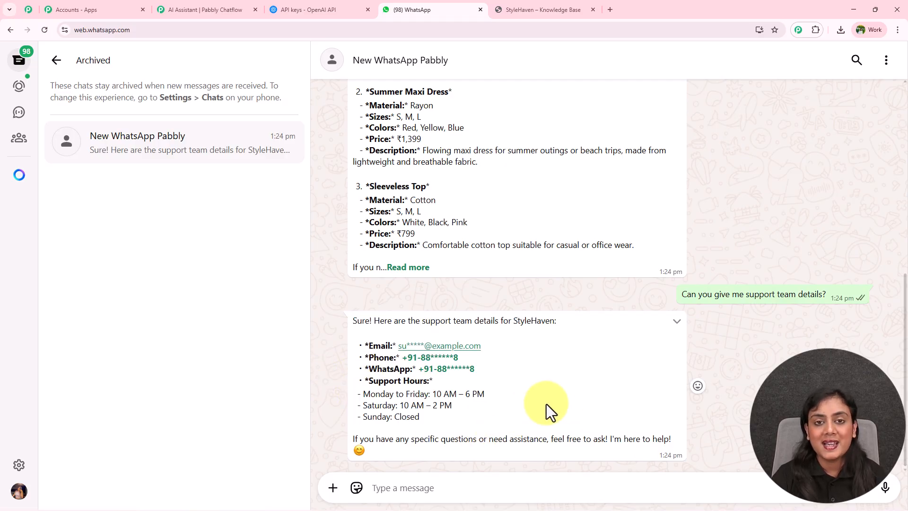
{"action": "scroll", "coordinate": [820, 349], "scroll_direction": "up", "scroll_amount": 5}
{"action": "scroll", "coordinate": [817, 347], "scroll_direction": "down", "scroll_amount": 5}
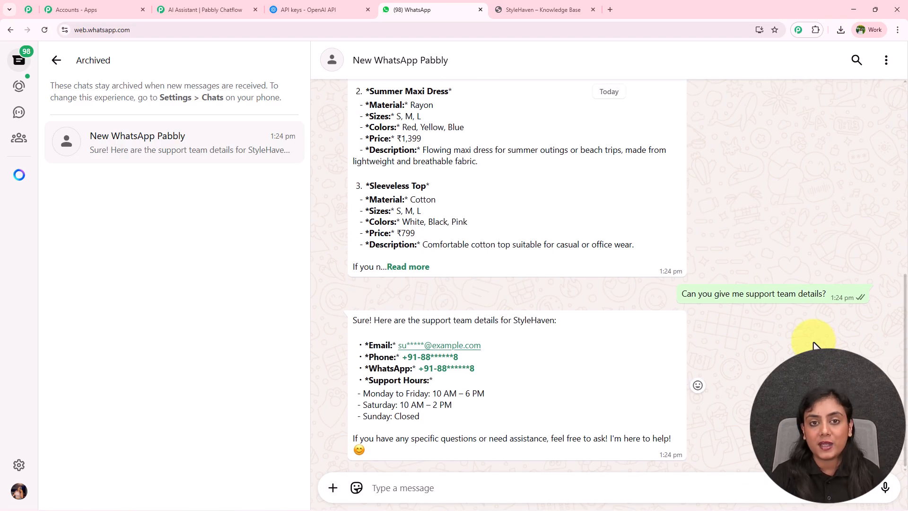
Step: Return to the AI assistant editor in Pabbly Chatflow
{"action": "left_click", "coordinate": [194, 10]}
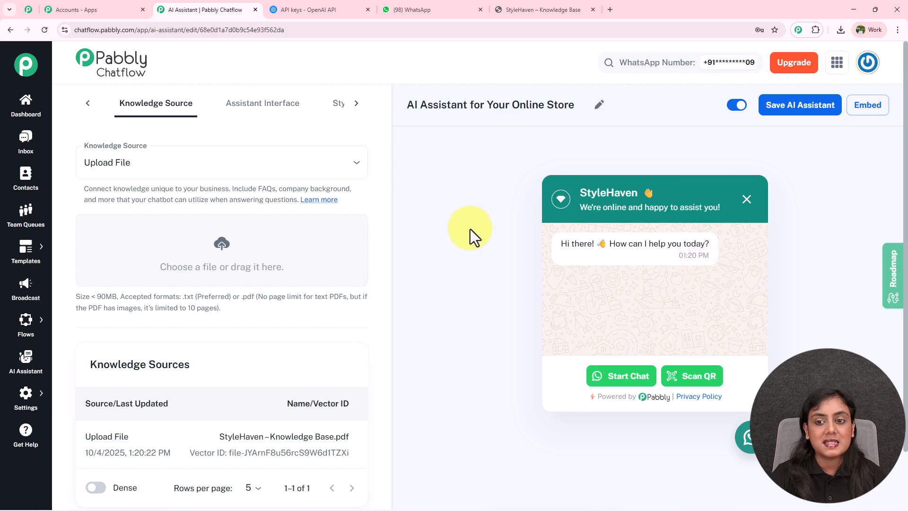